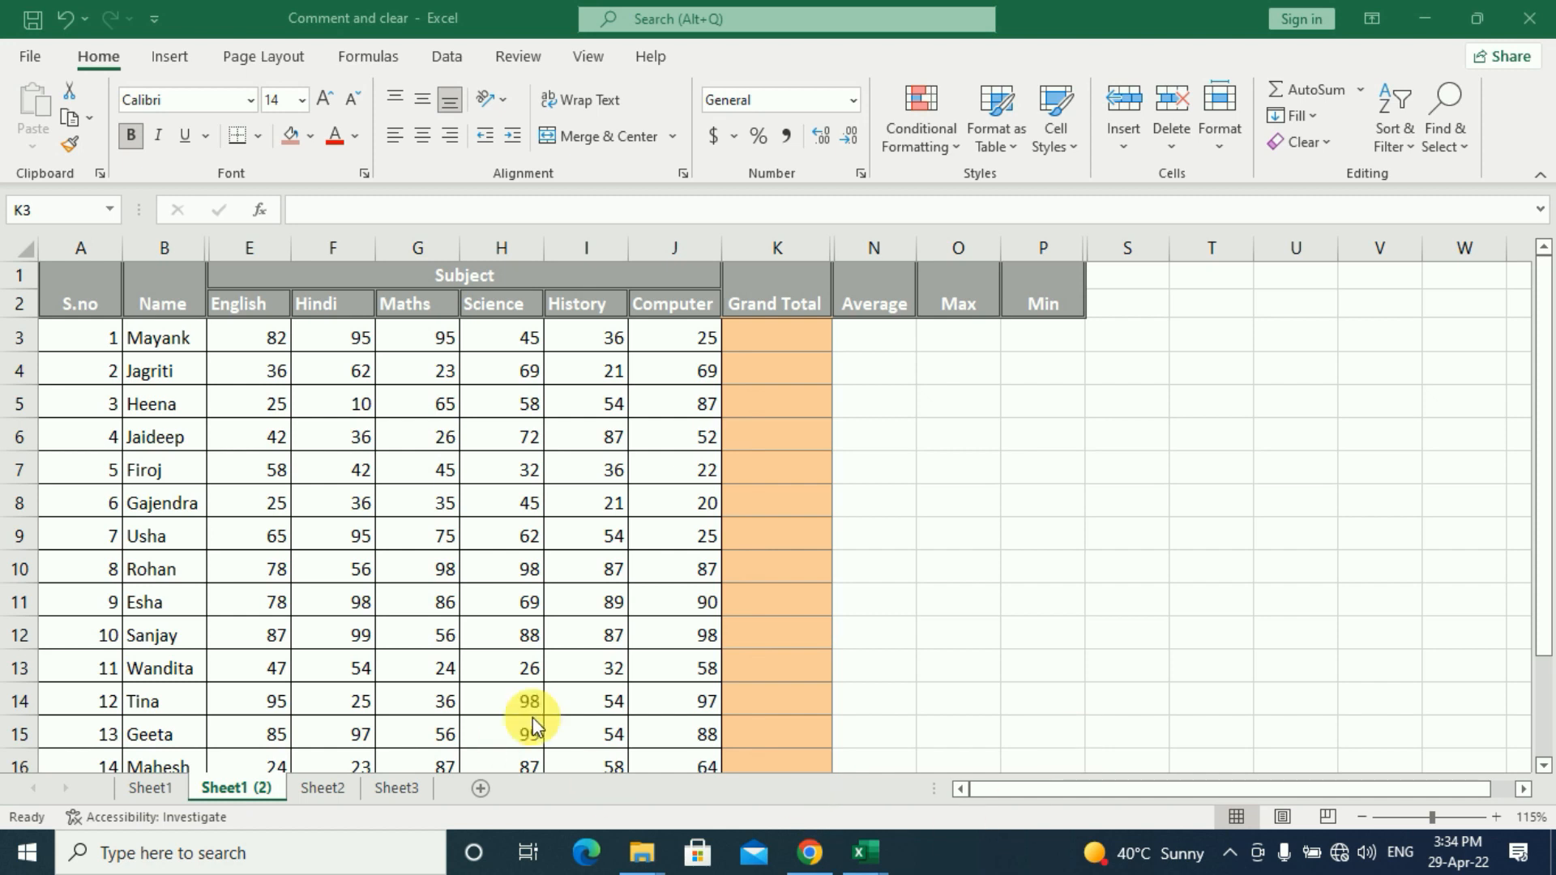
click(270, 341)
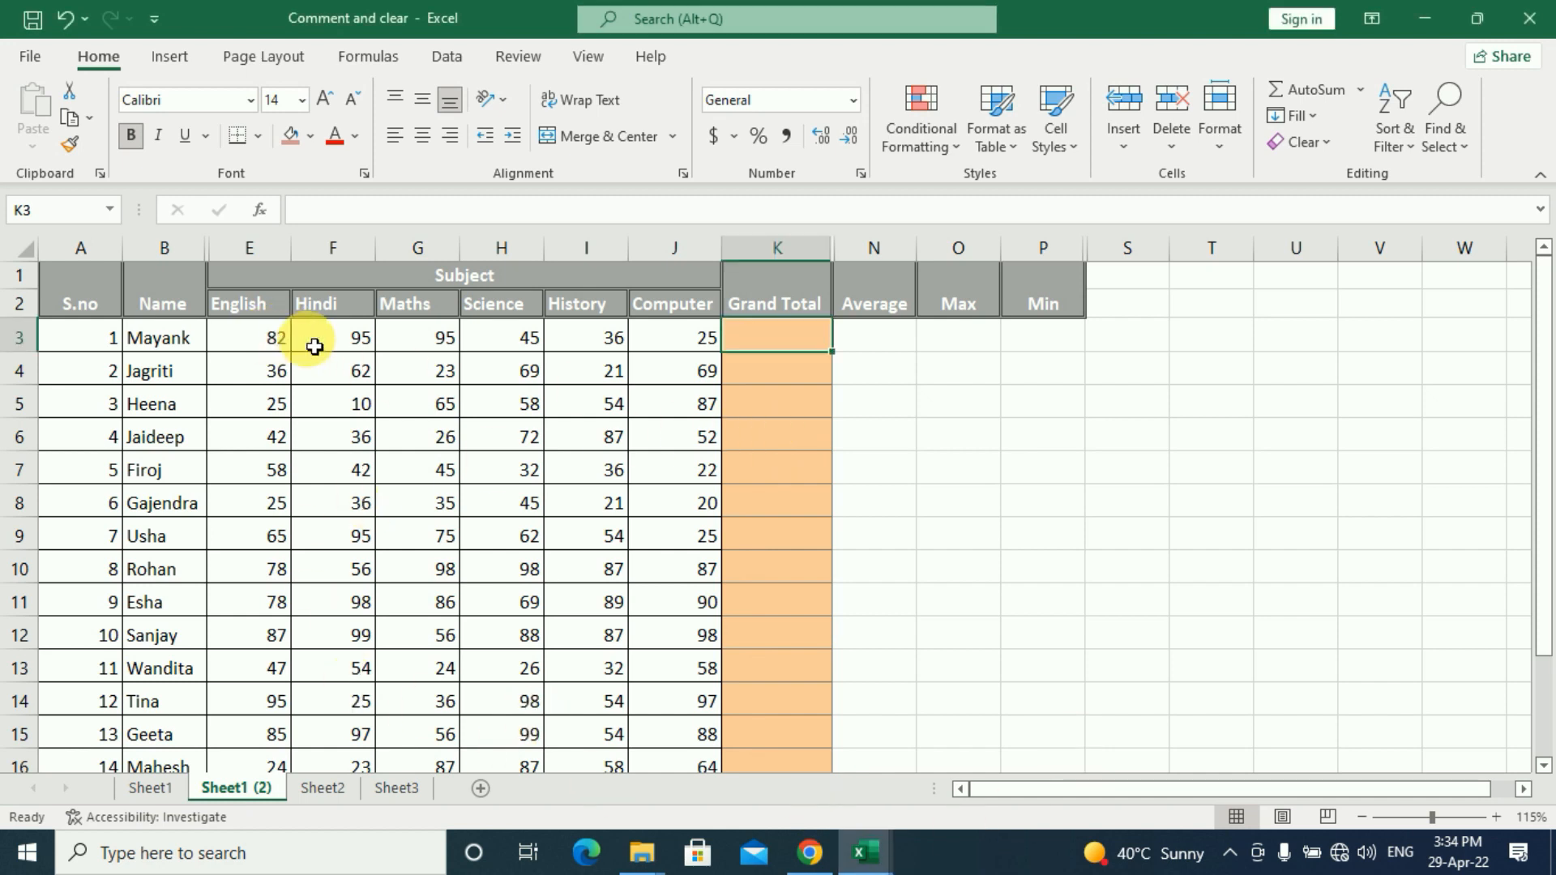
click(312, 338)
click(441, 344)
click(519, 340)
click(607, 340)
click(685, 339)
Step: Begin a formula in the first student's Grand Total cell, K3
click(793, 344)
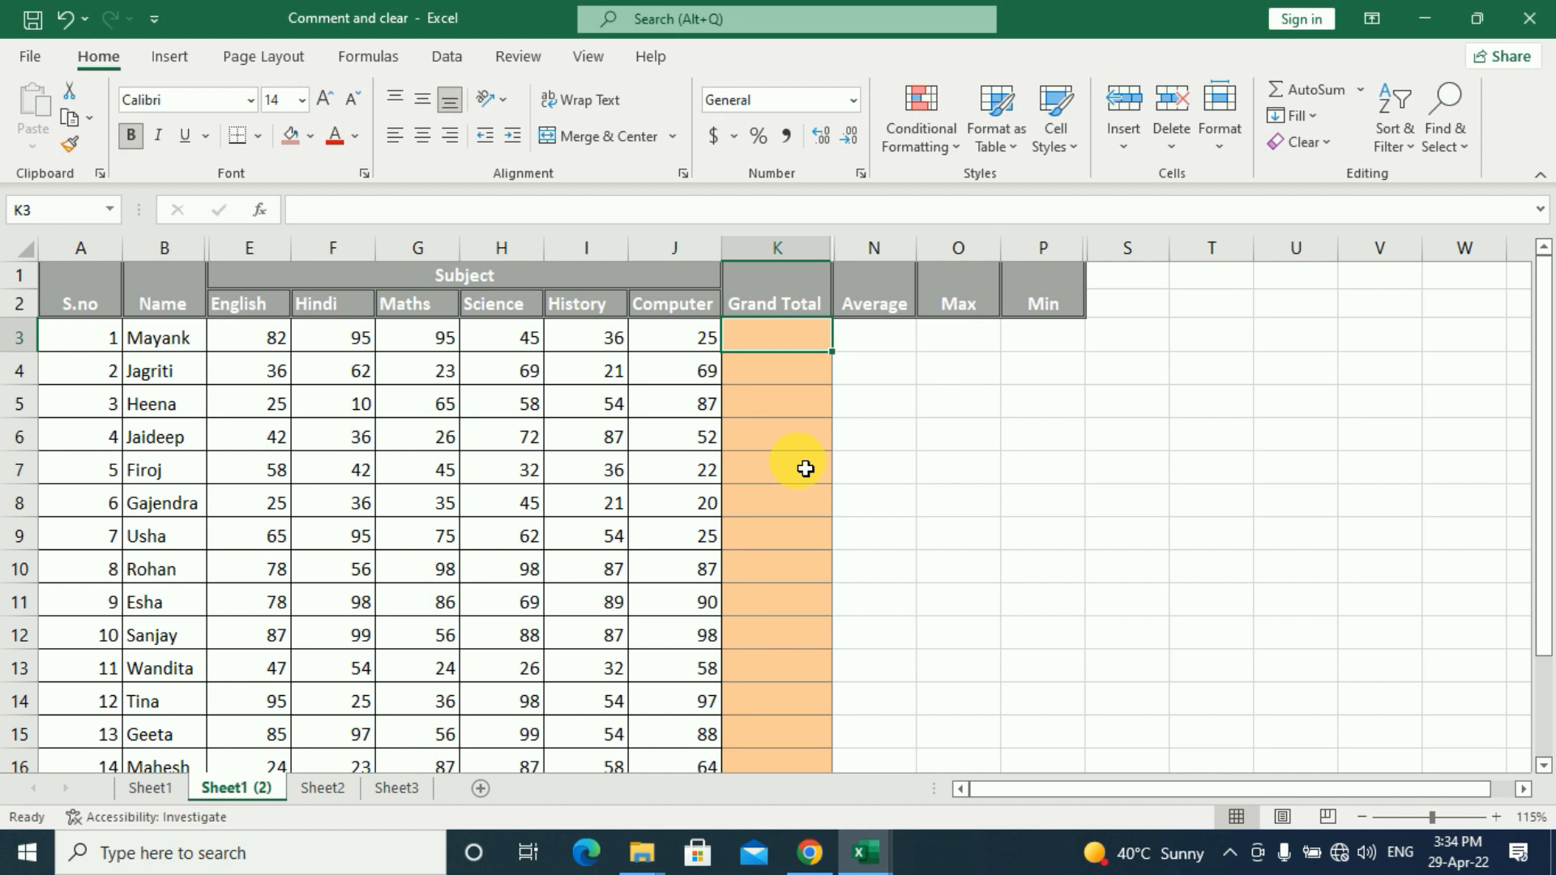
text(=)
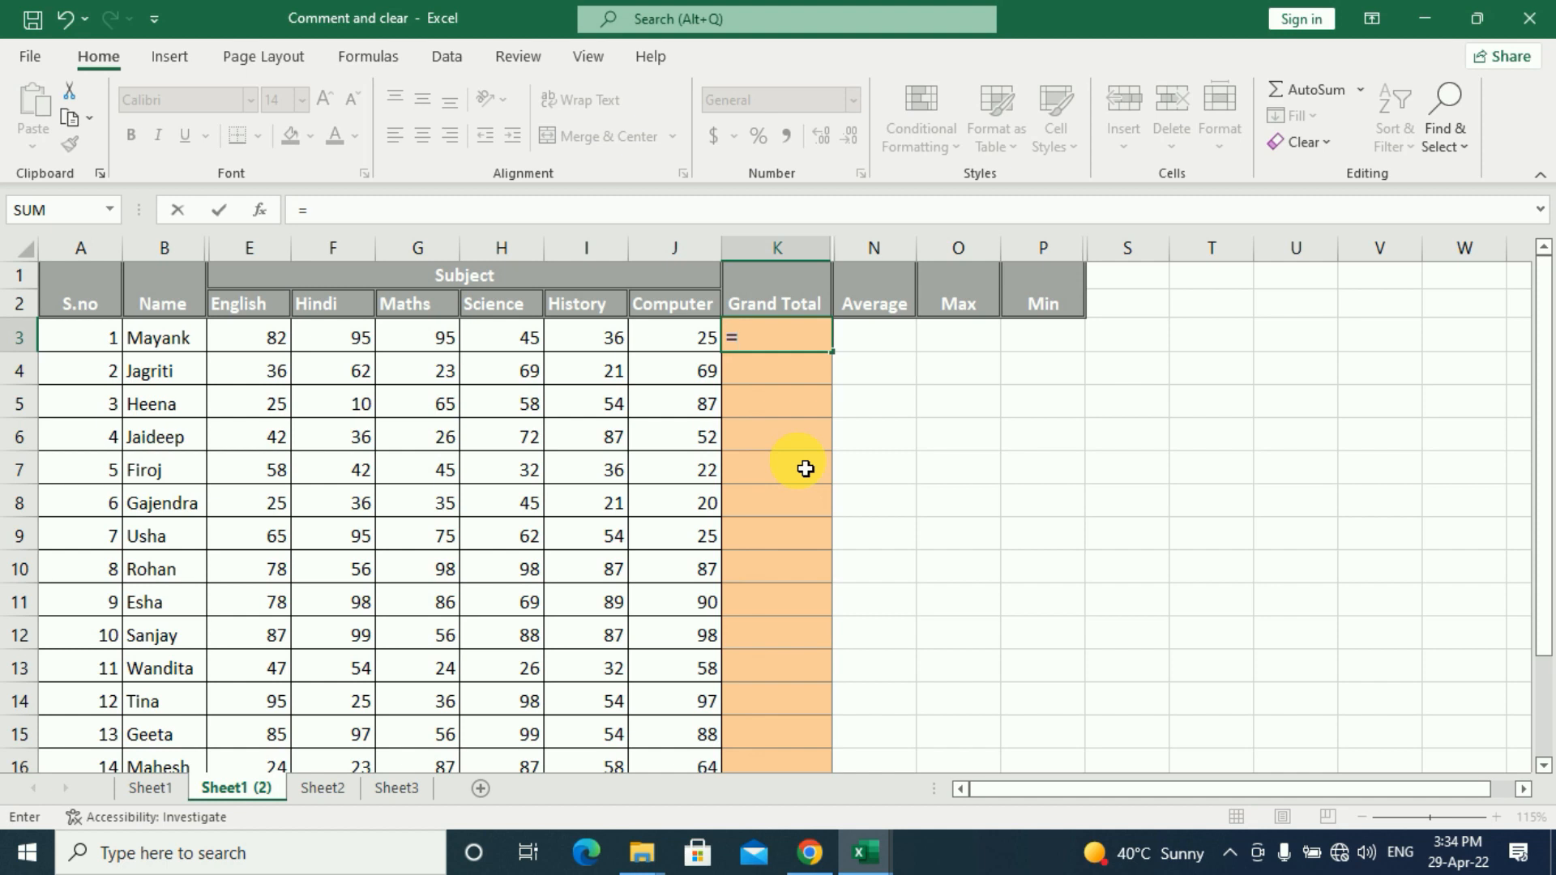
text(sun)
key(BackSpace)
text(m)
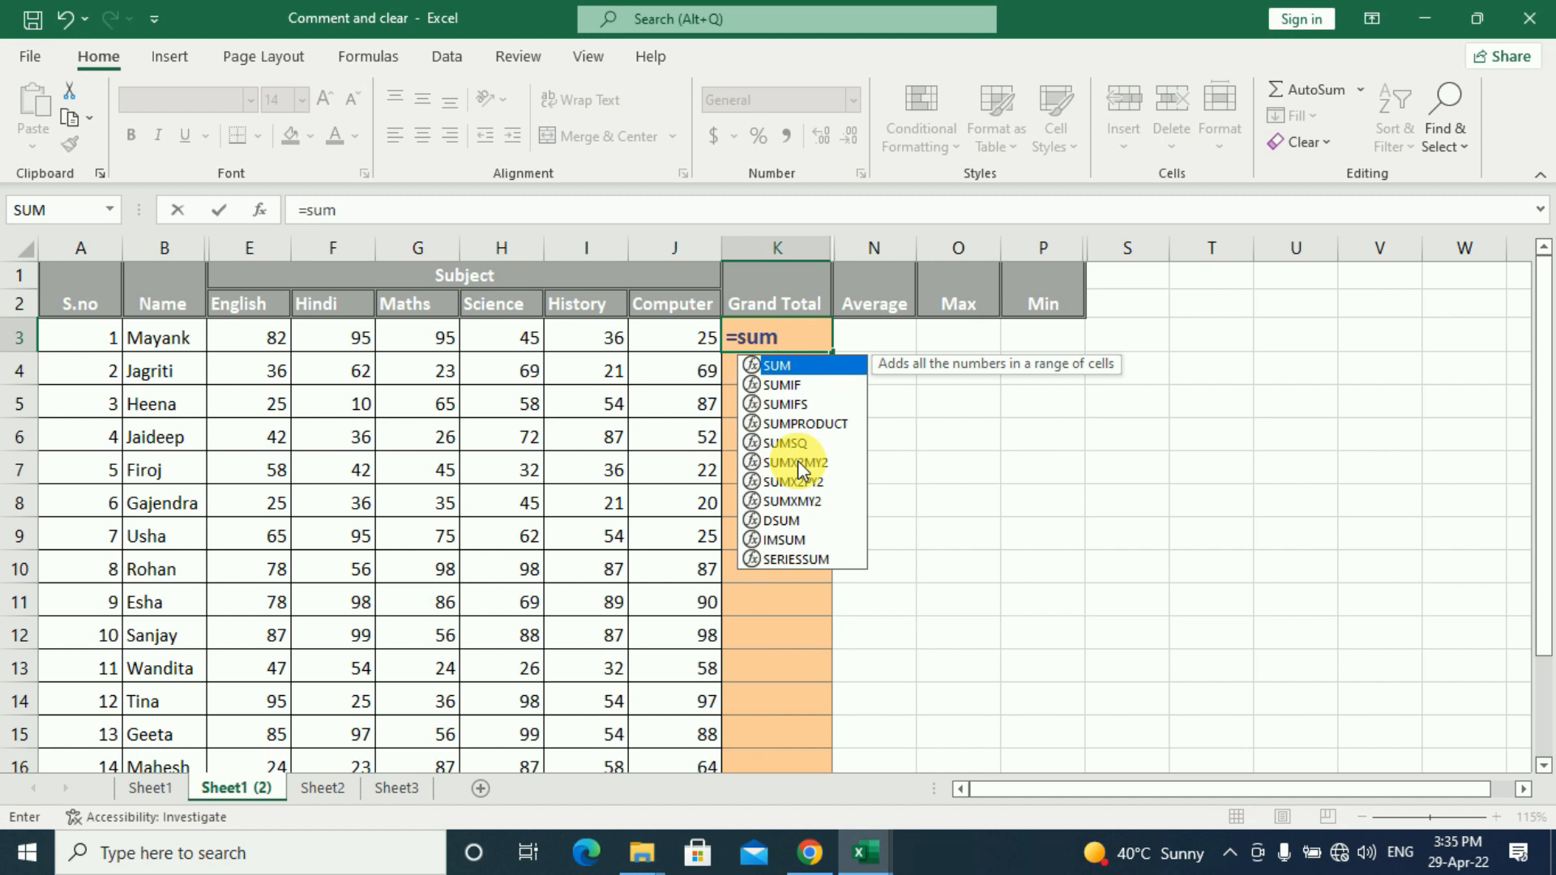
key(BackSpace)
key(BackSpace)
key(BackSpace)
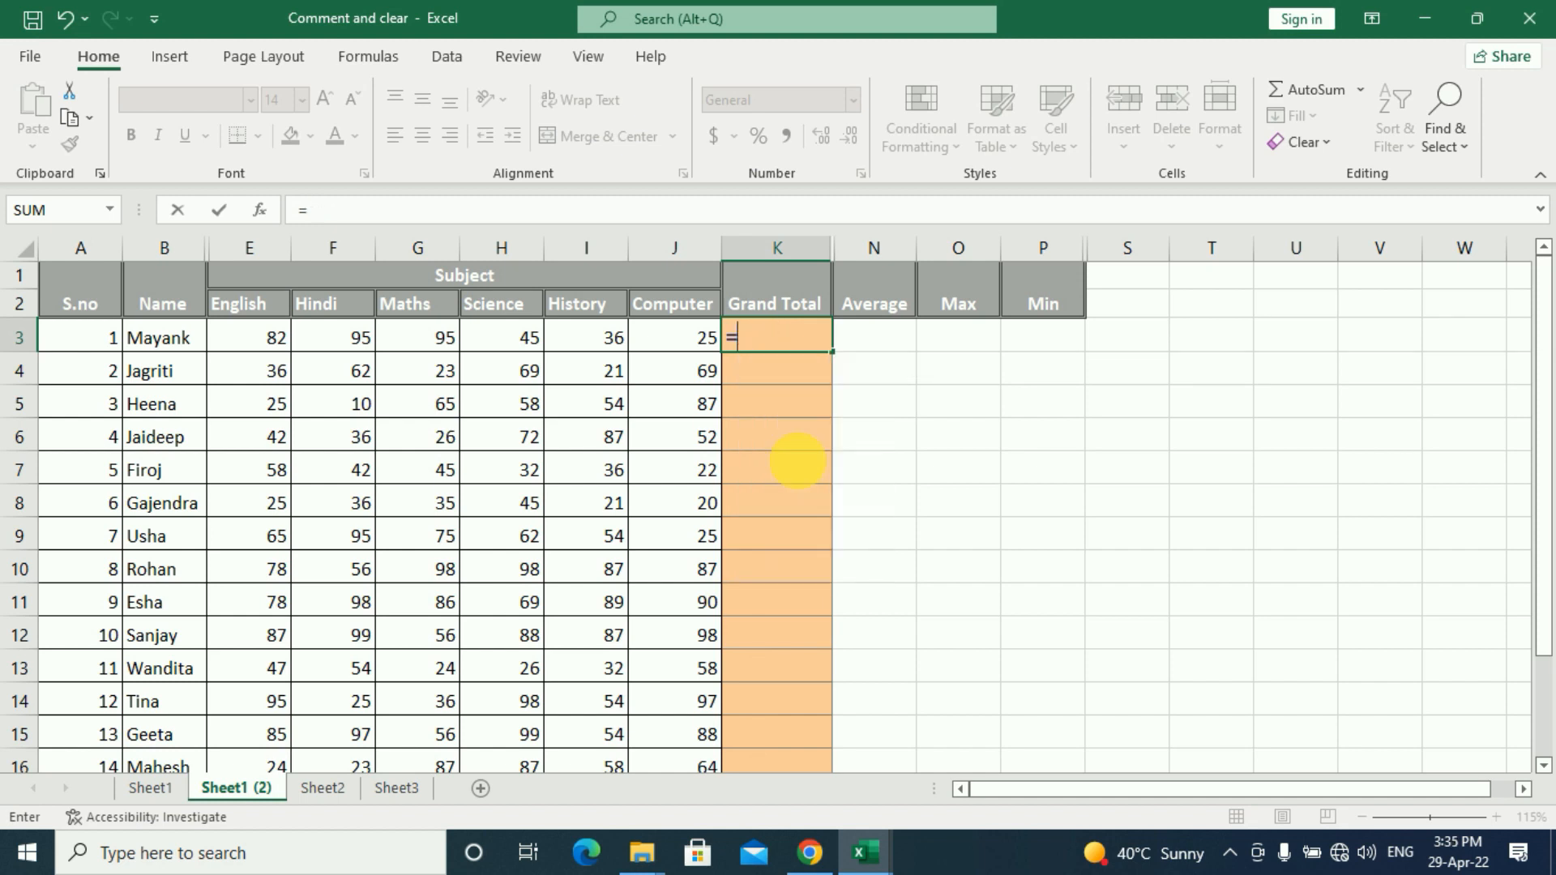
Step: Complete the K3 formula as =SUM(E3:J3) to add all six subject marks of the first student
text(sa)
key(BackSpace)
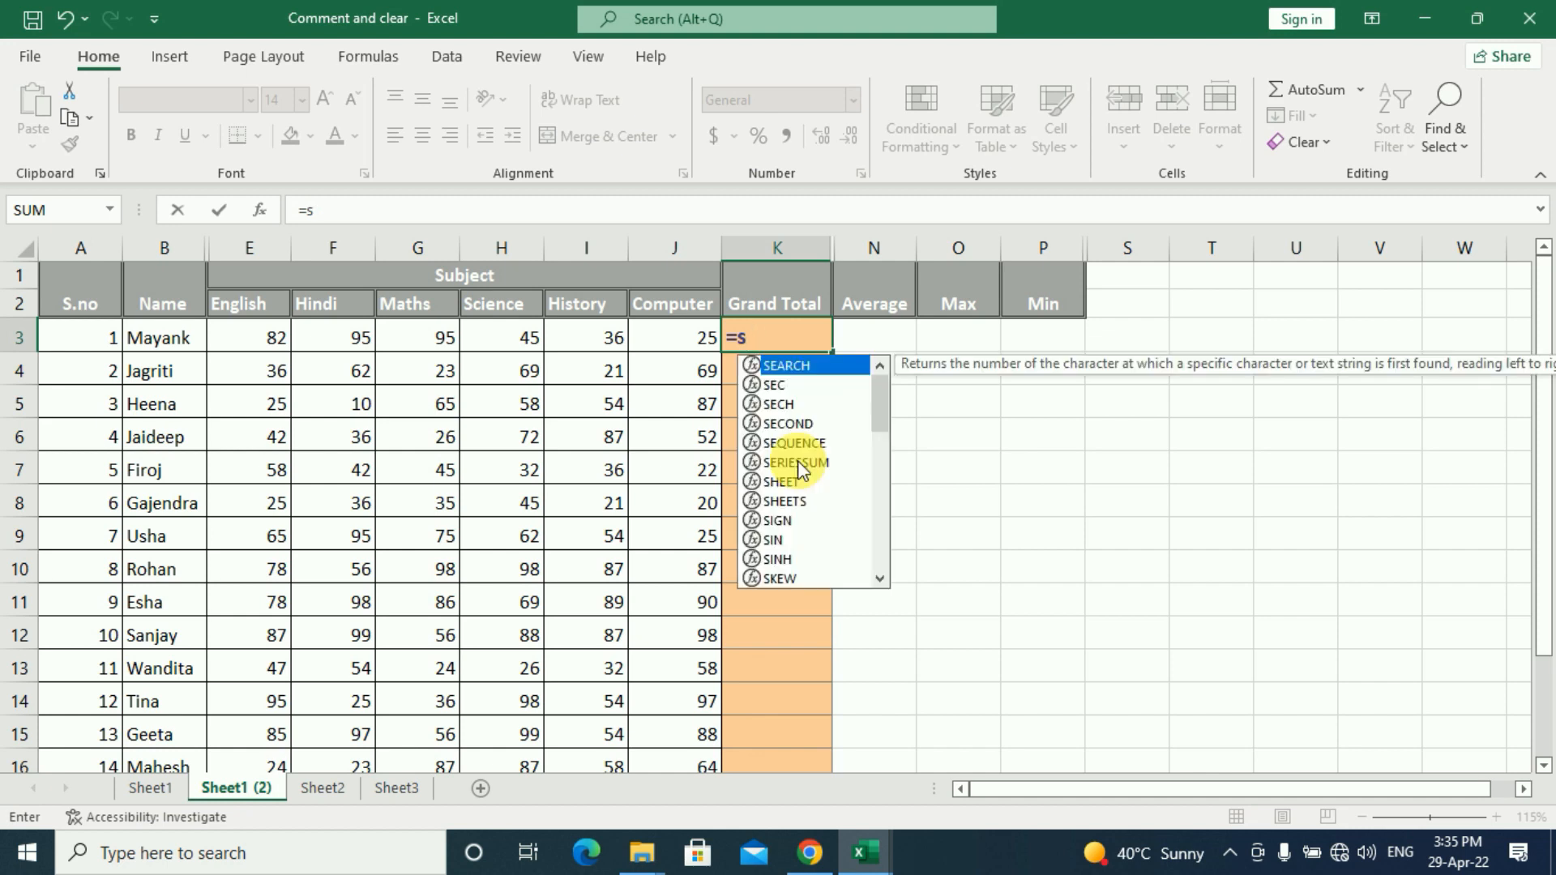
text(u)
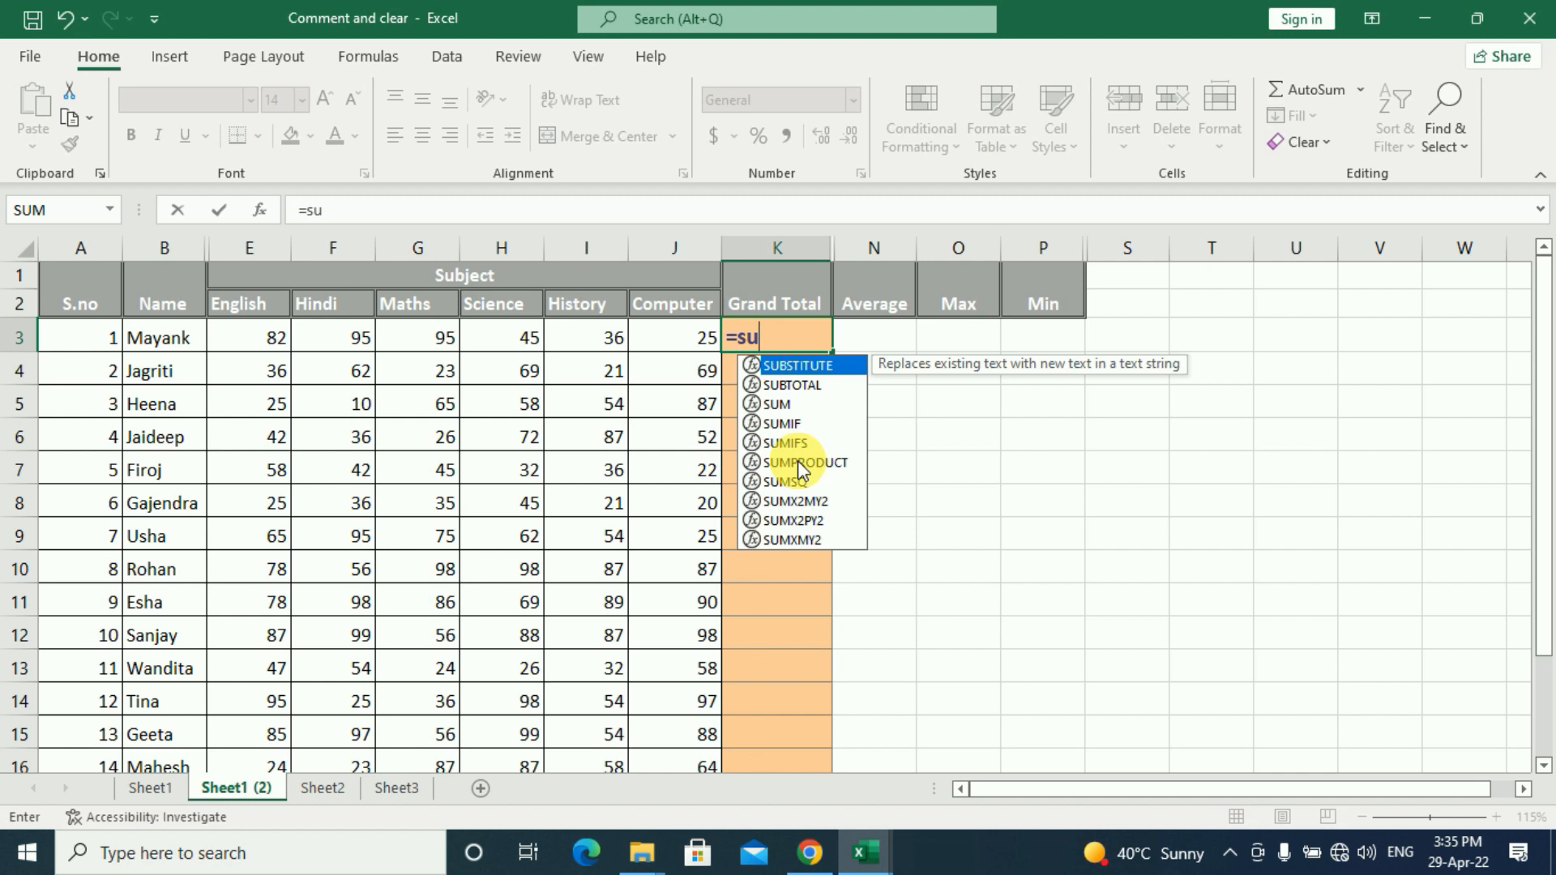
text(m)
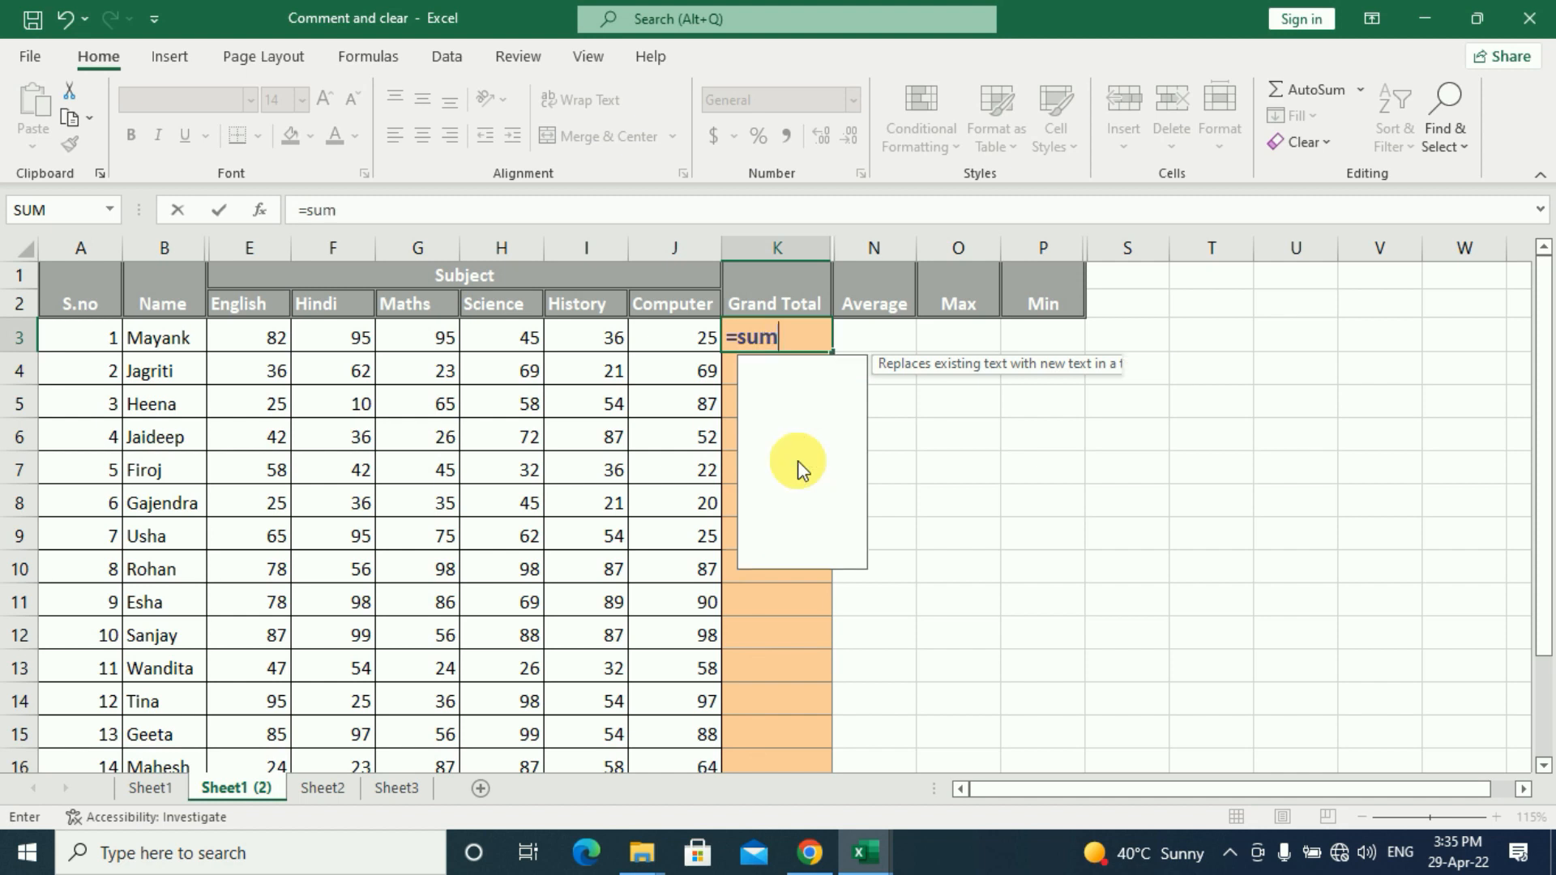
text(()
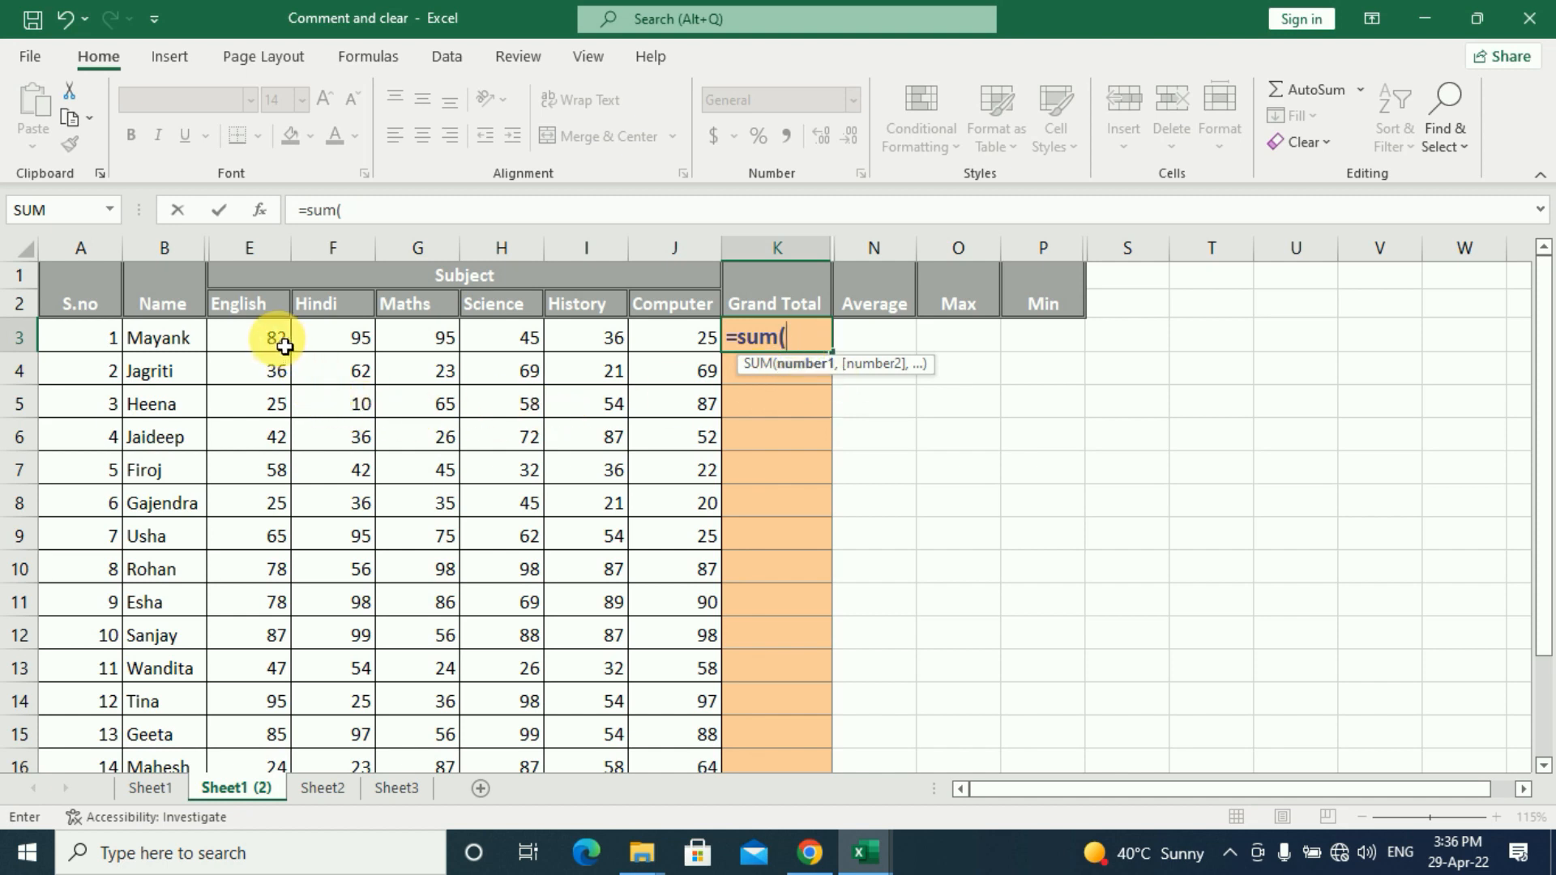
drag(277, 345, 708, 337)
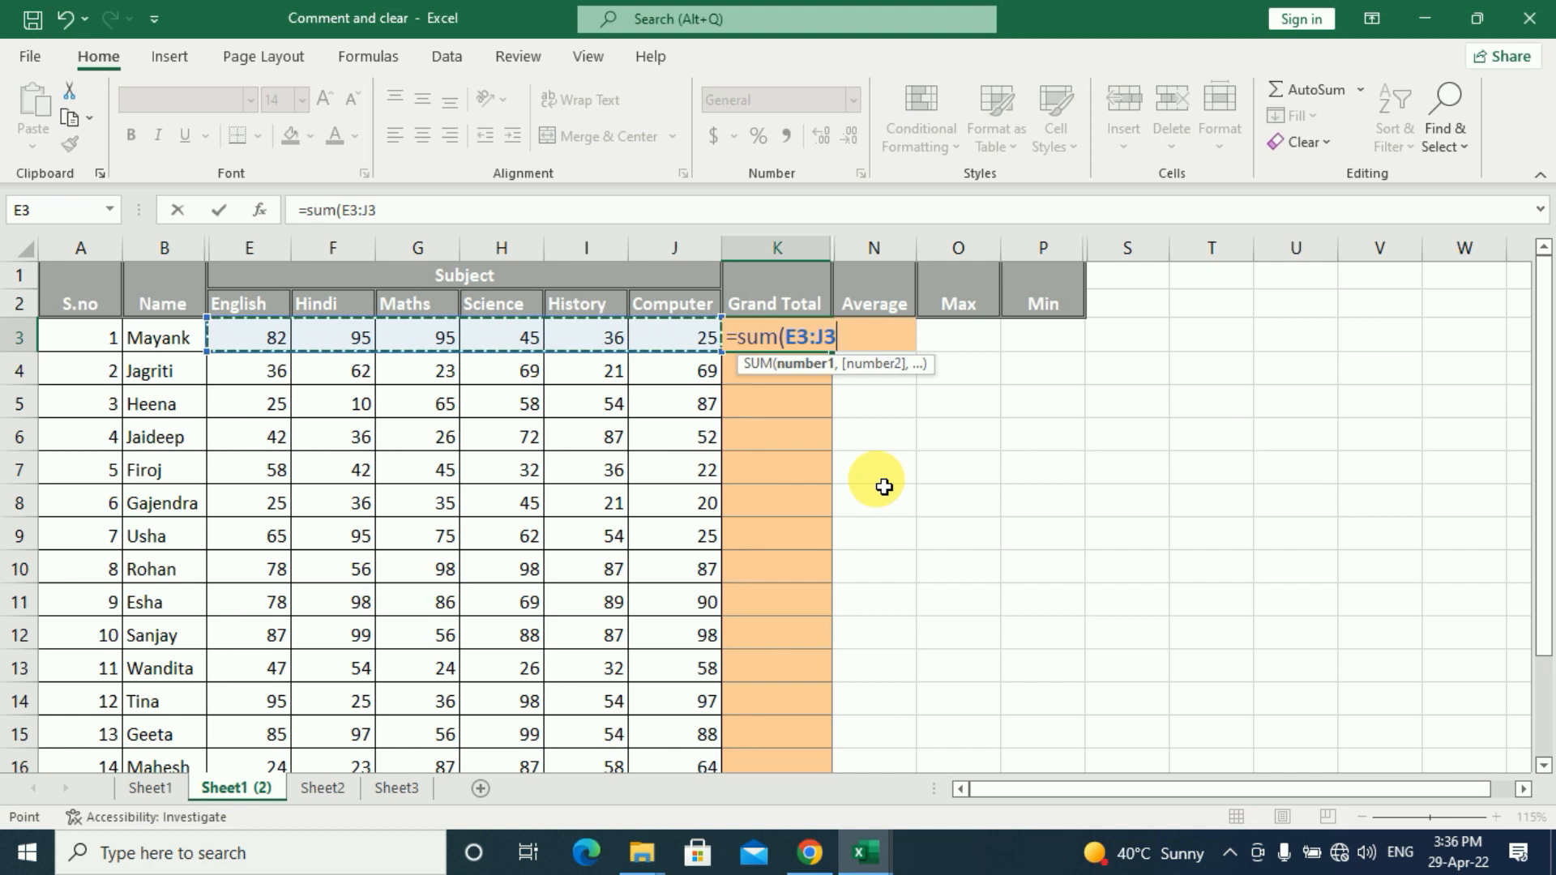
text())
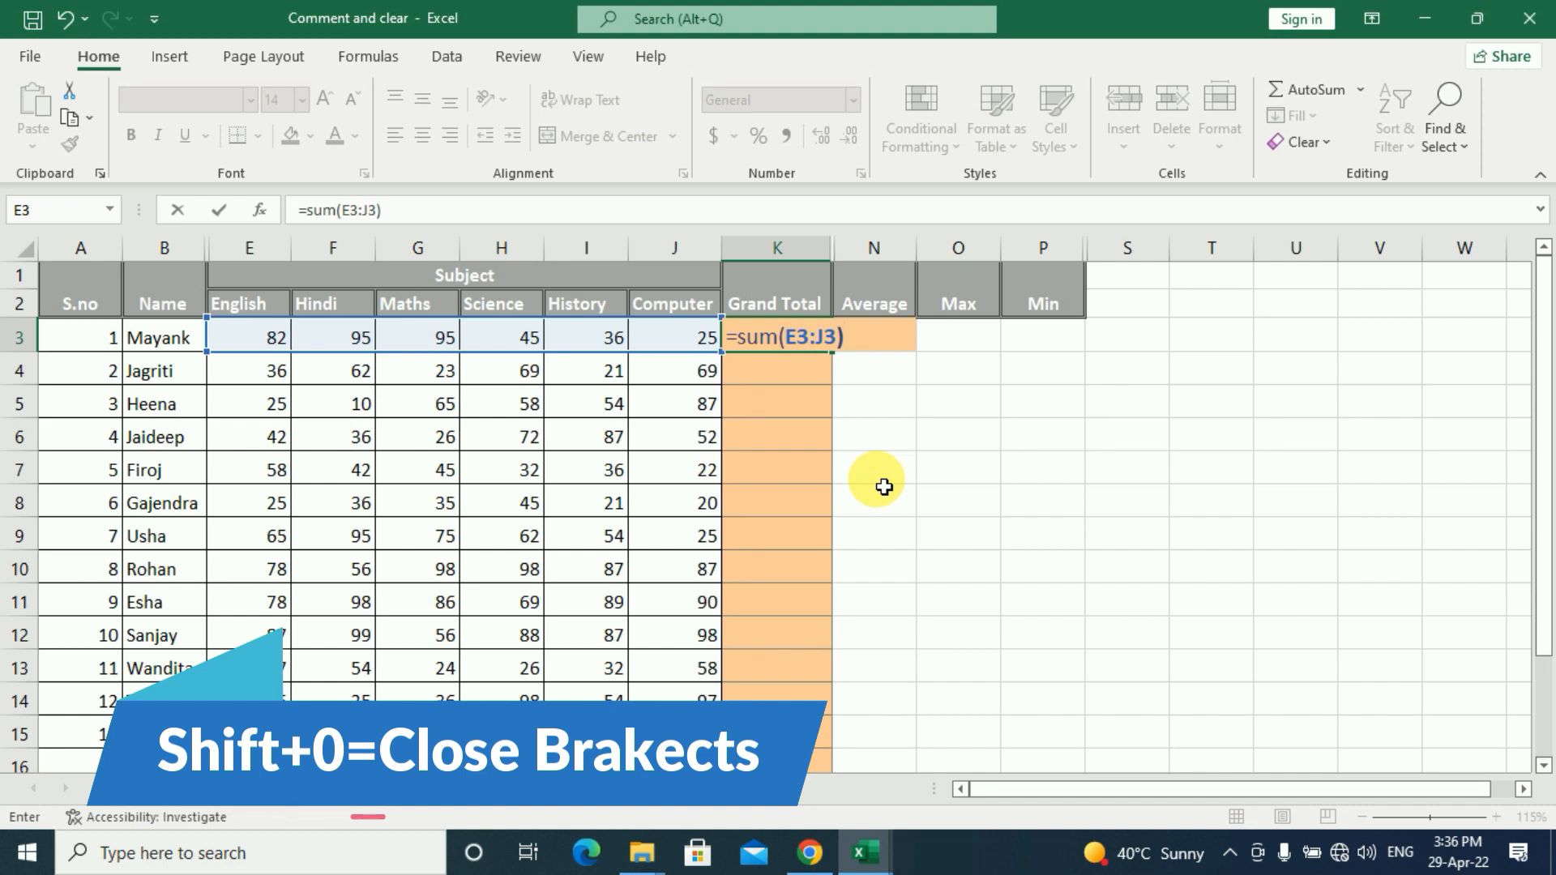
key(Return)
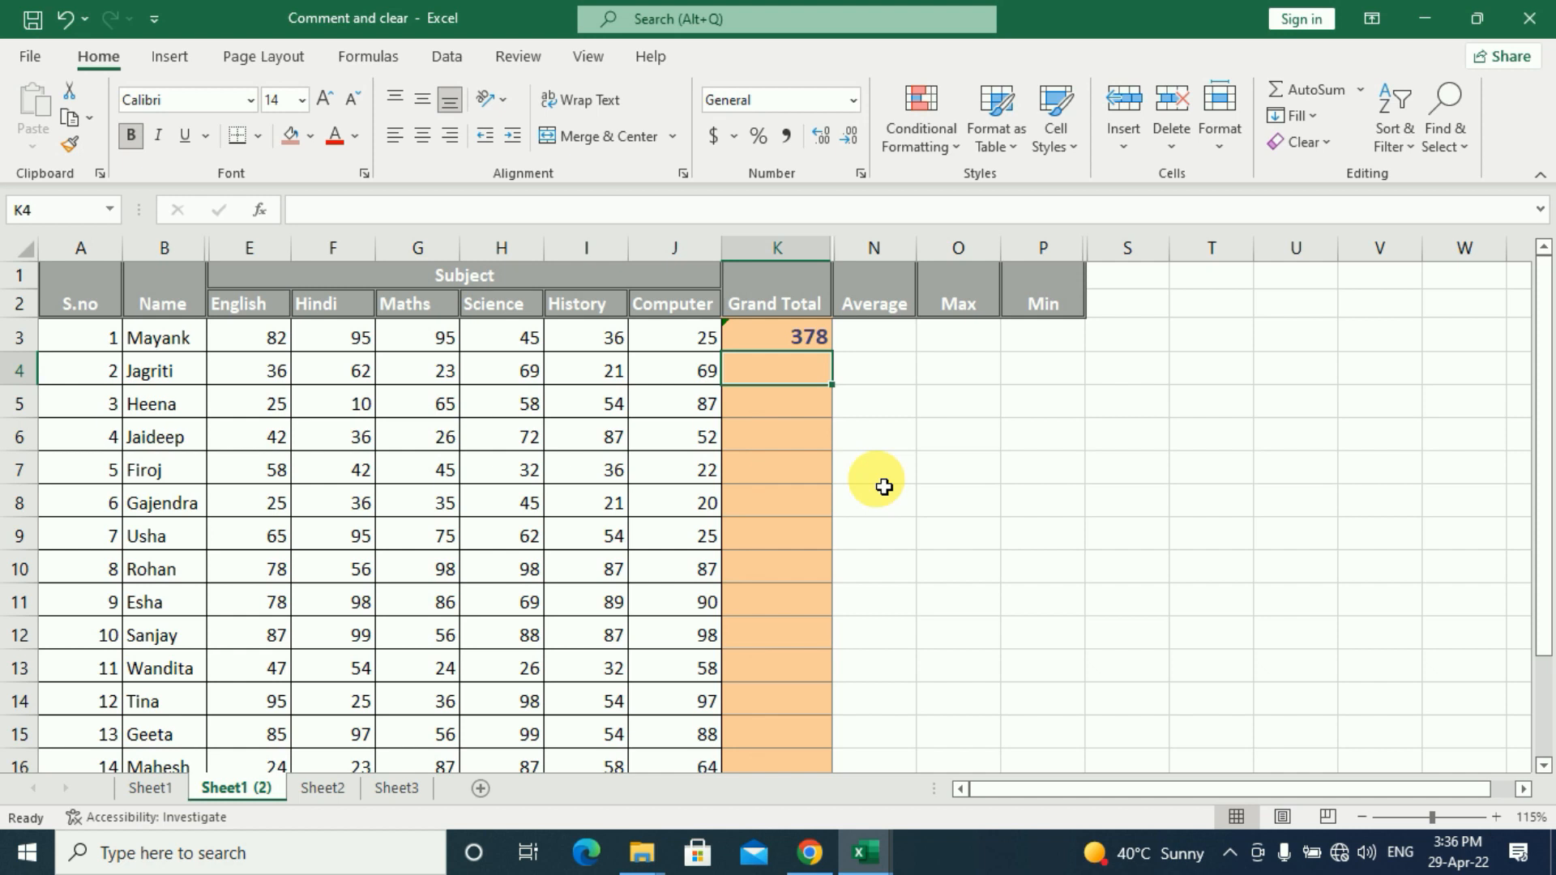
Step: Enter =SUM(E4,H4) in K4 to add only the second student's English and Science marks
click(781, 337)
click(798, 385)
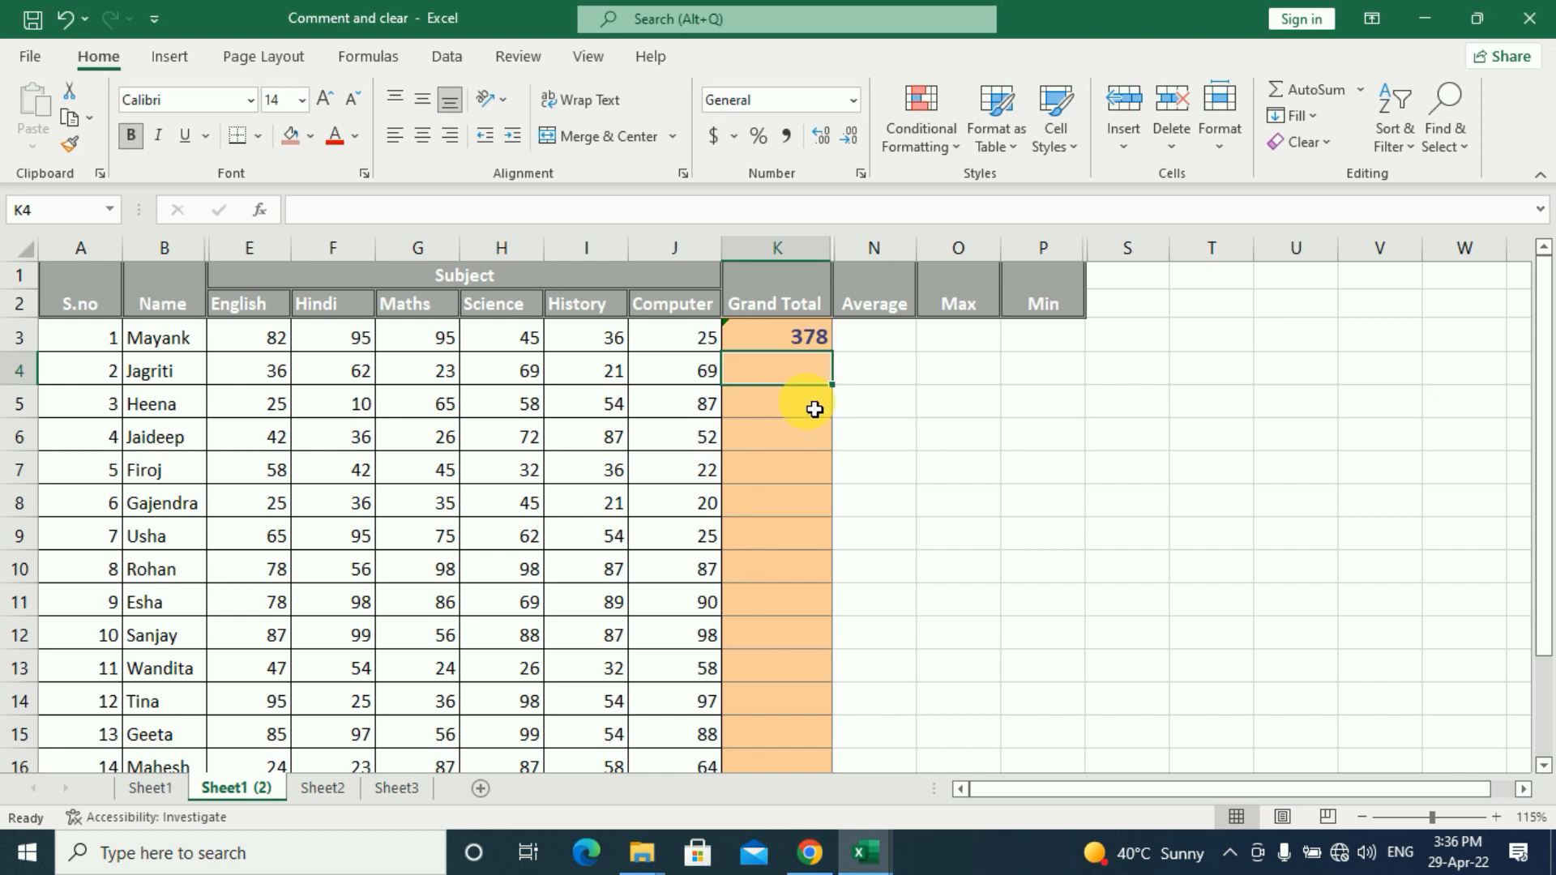
text(=sum()
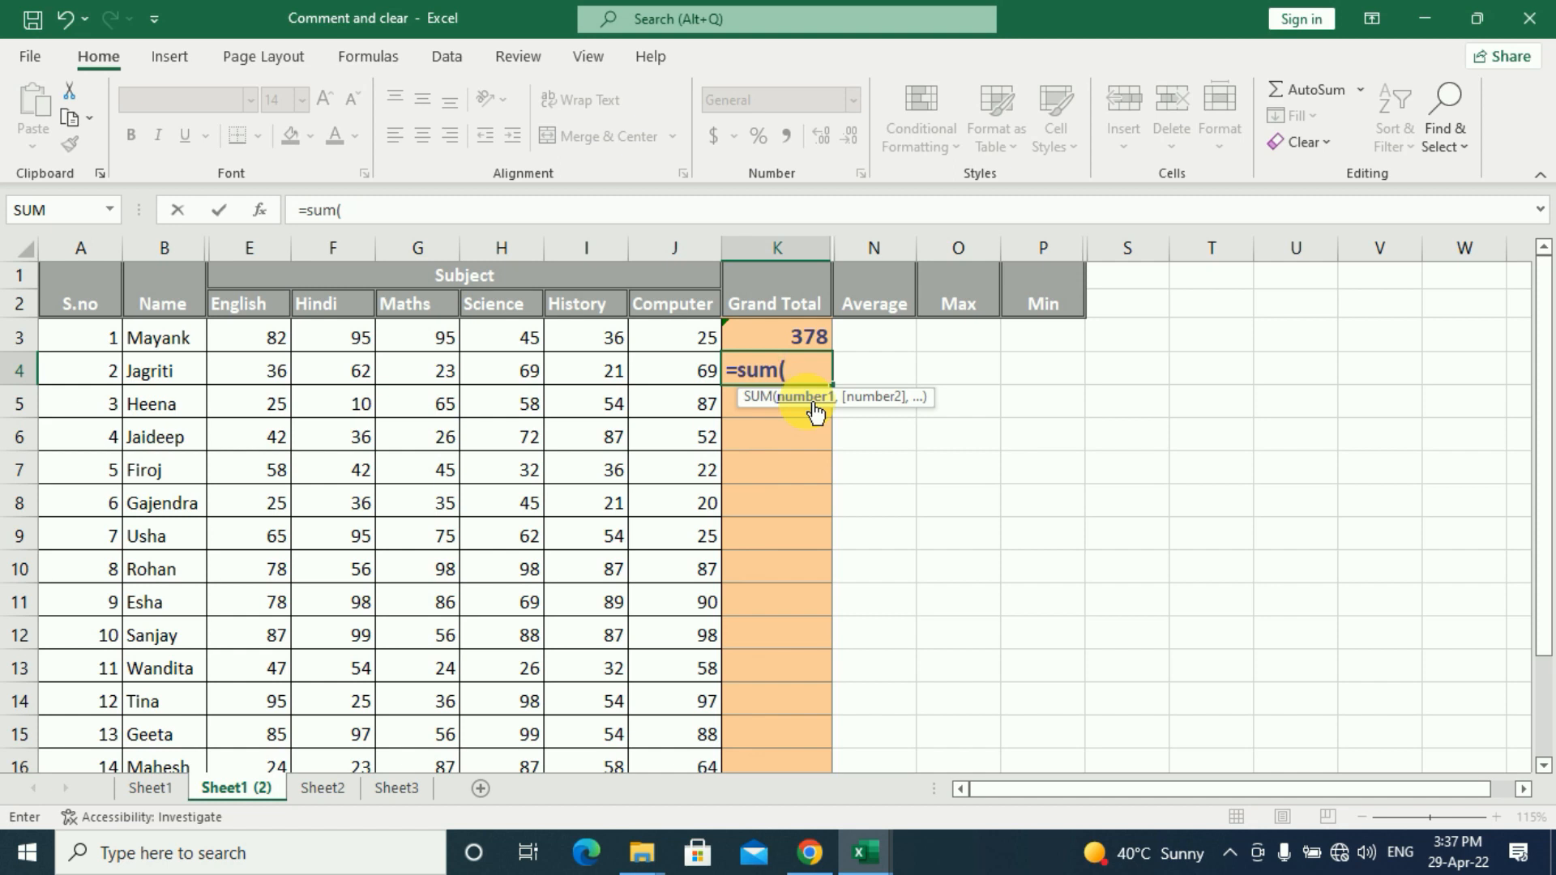
click(272, 371)
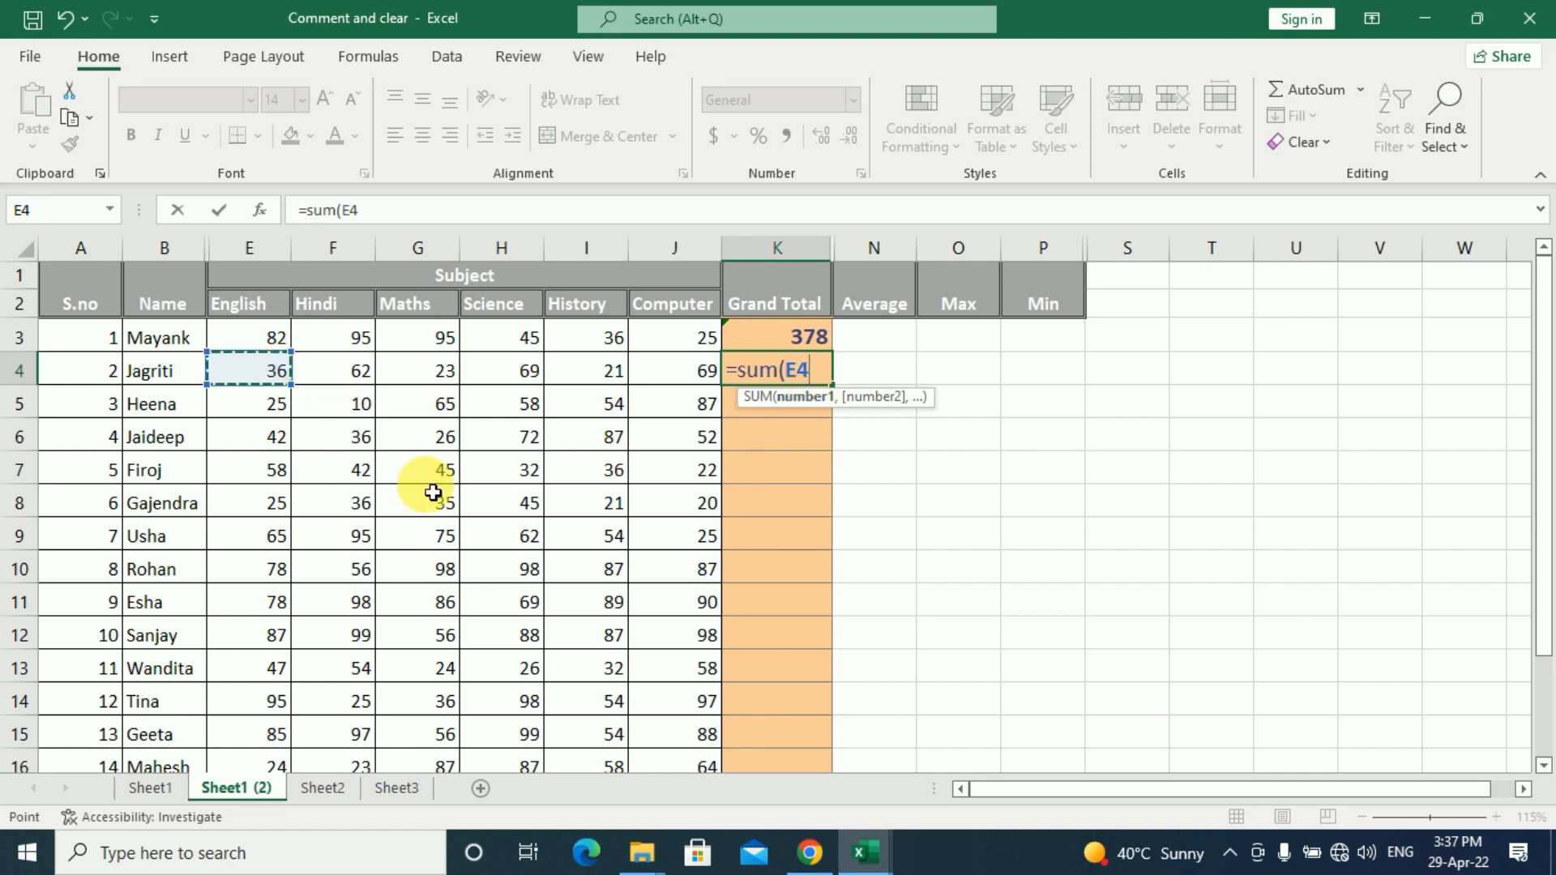
text(,)
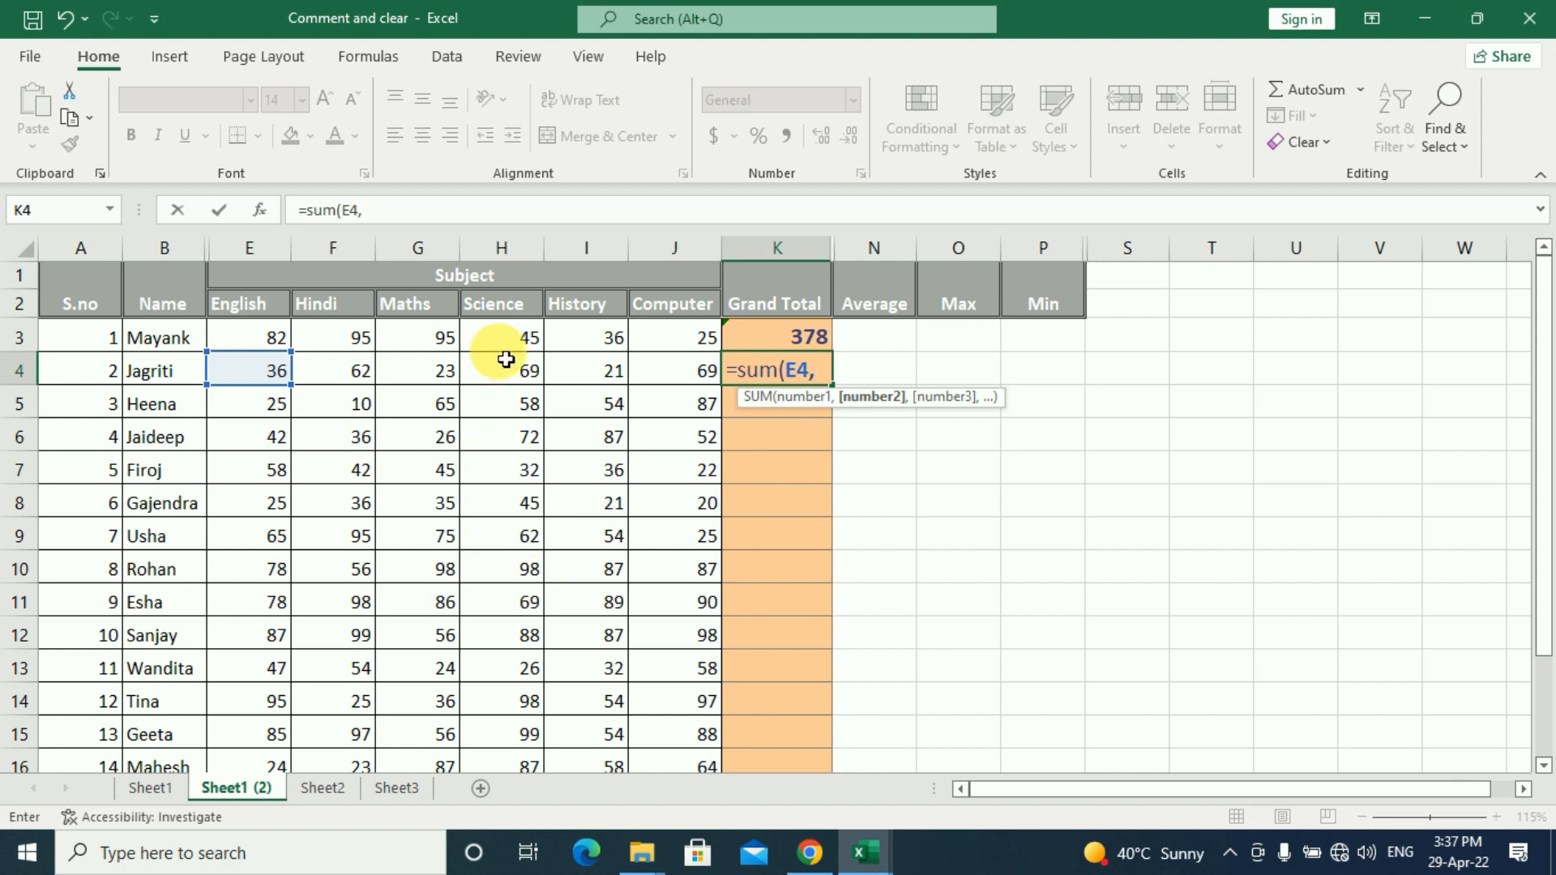
click(527, 372)
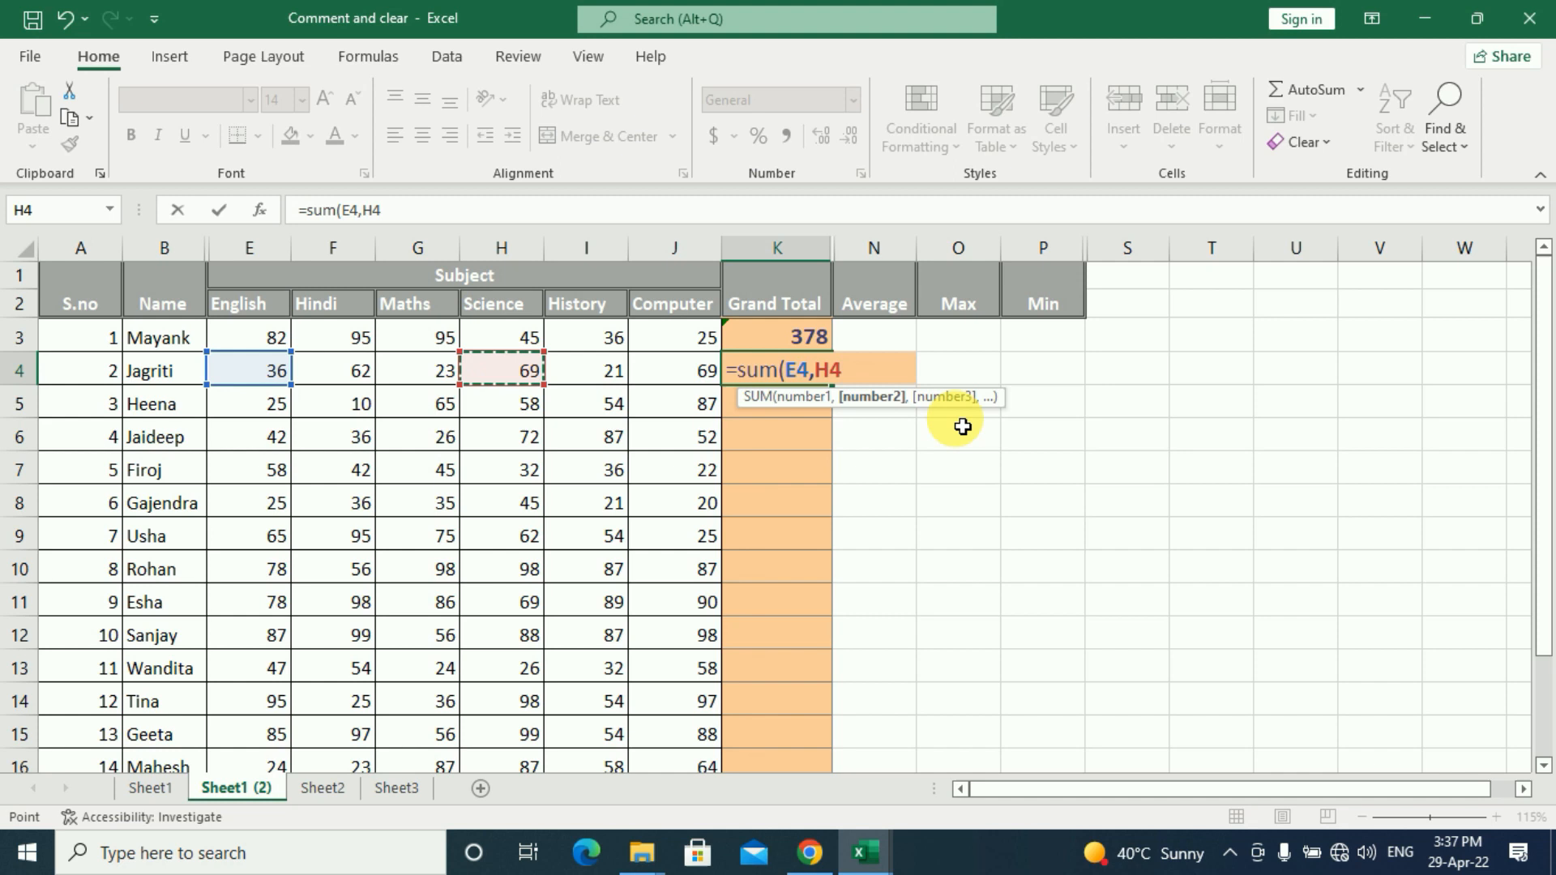
text())
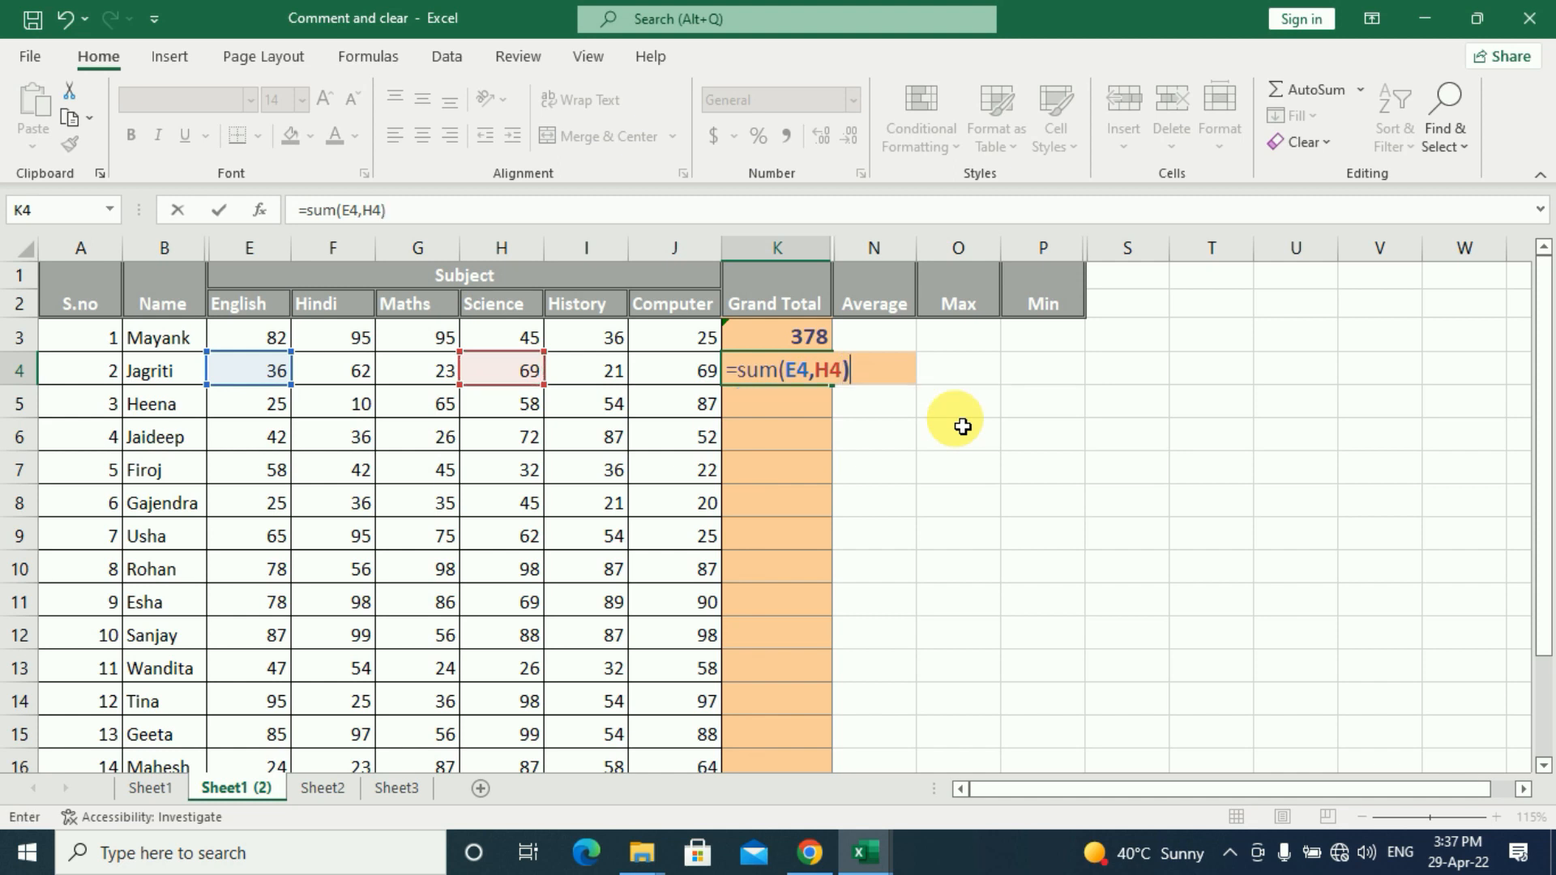
key(Return)
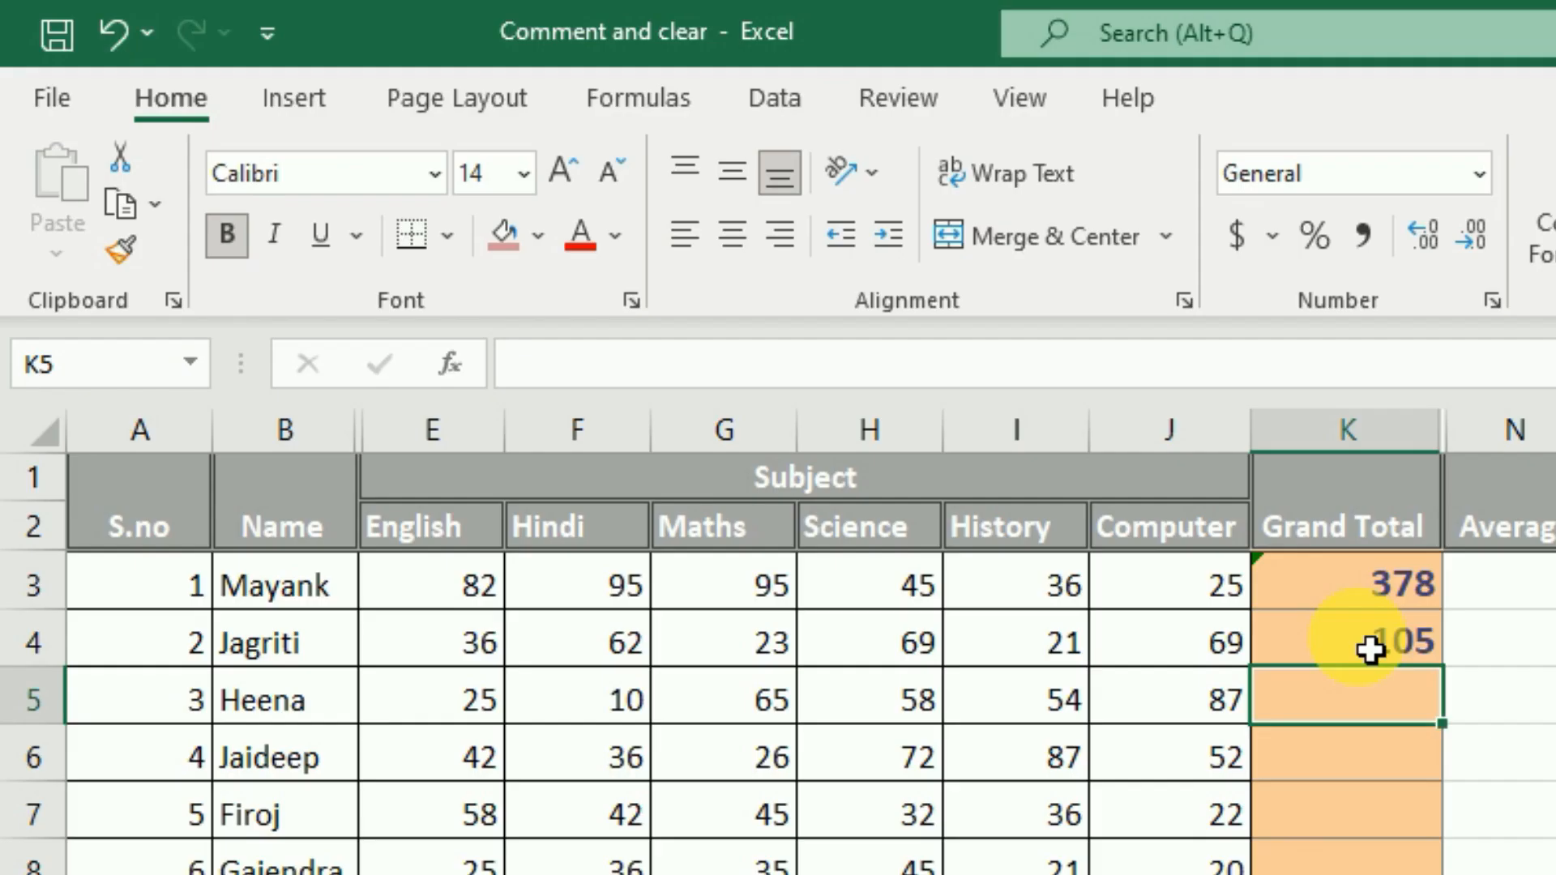
click(1369, 648)
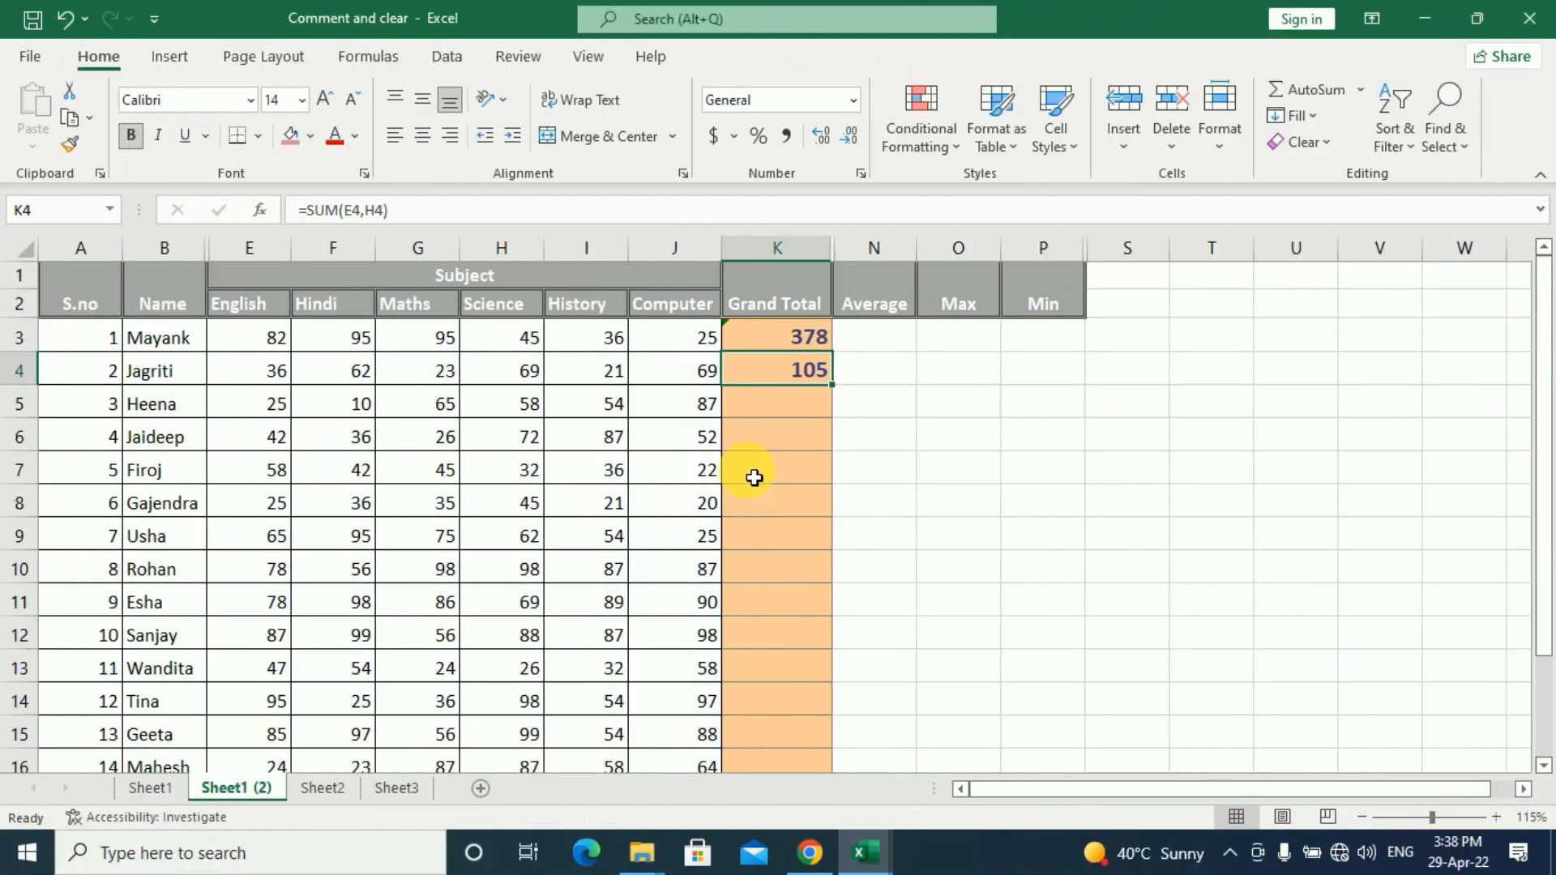
click(808, 404)
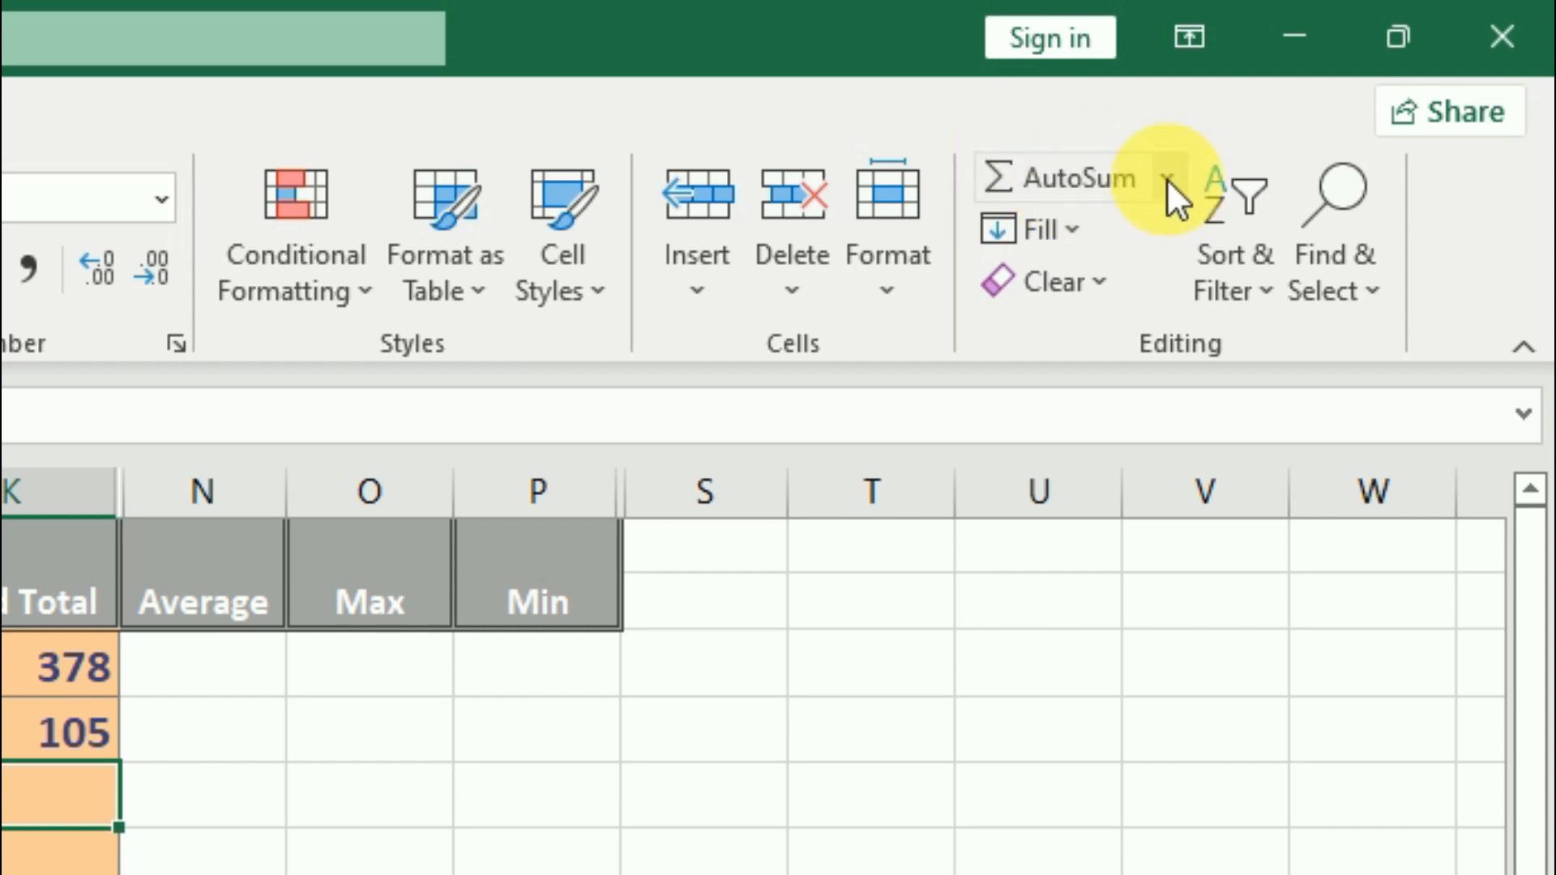
click(1165, 178)
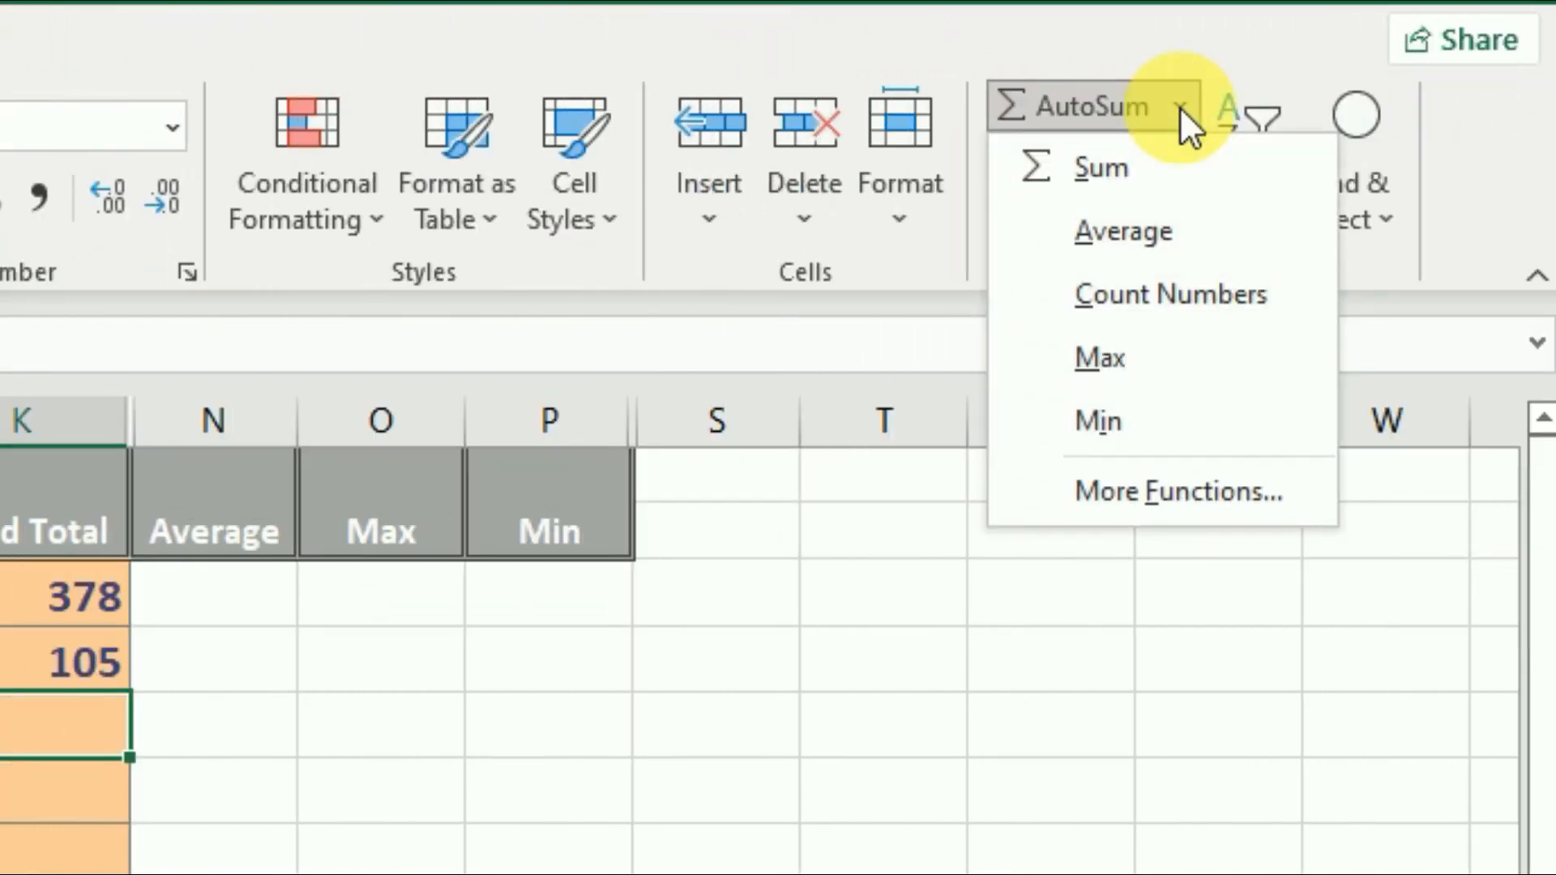
click(1100, 167)
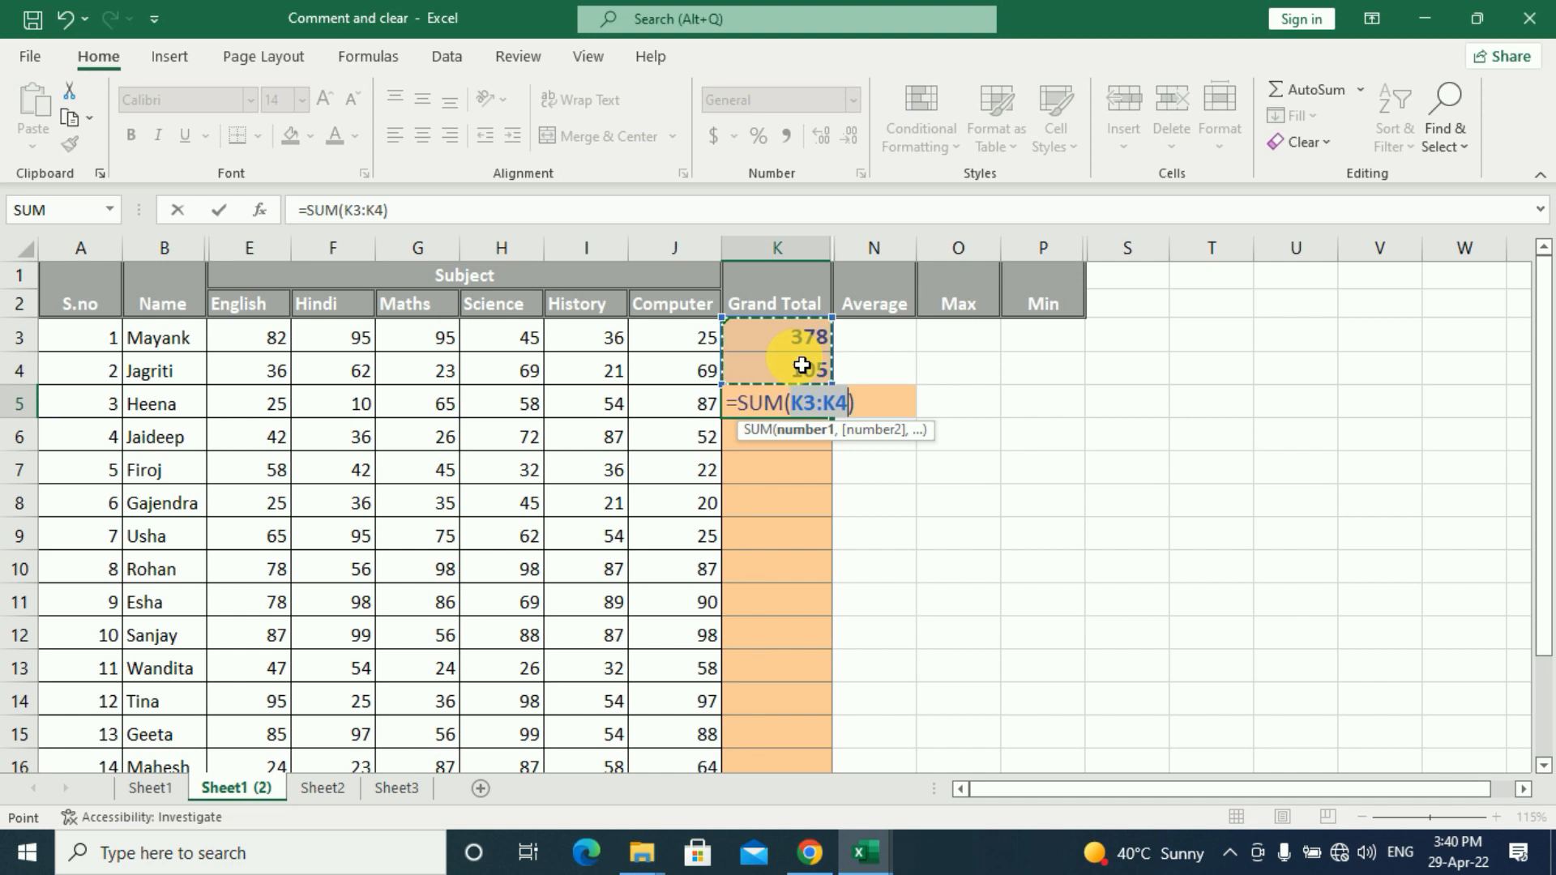
drag(276, 405, 702, 406)
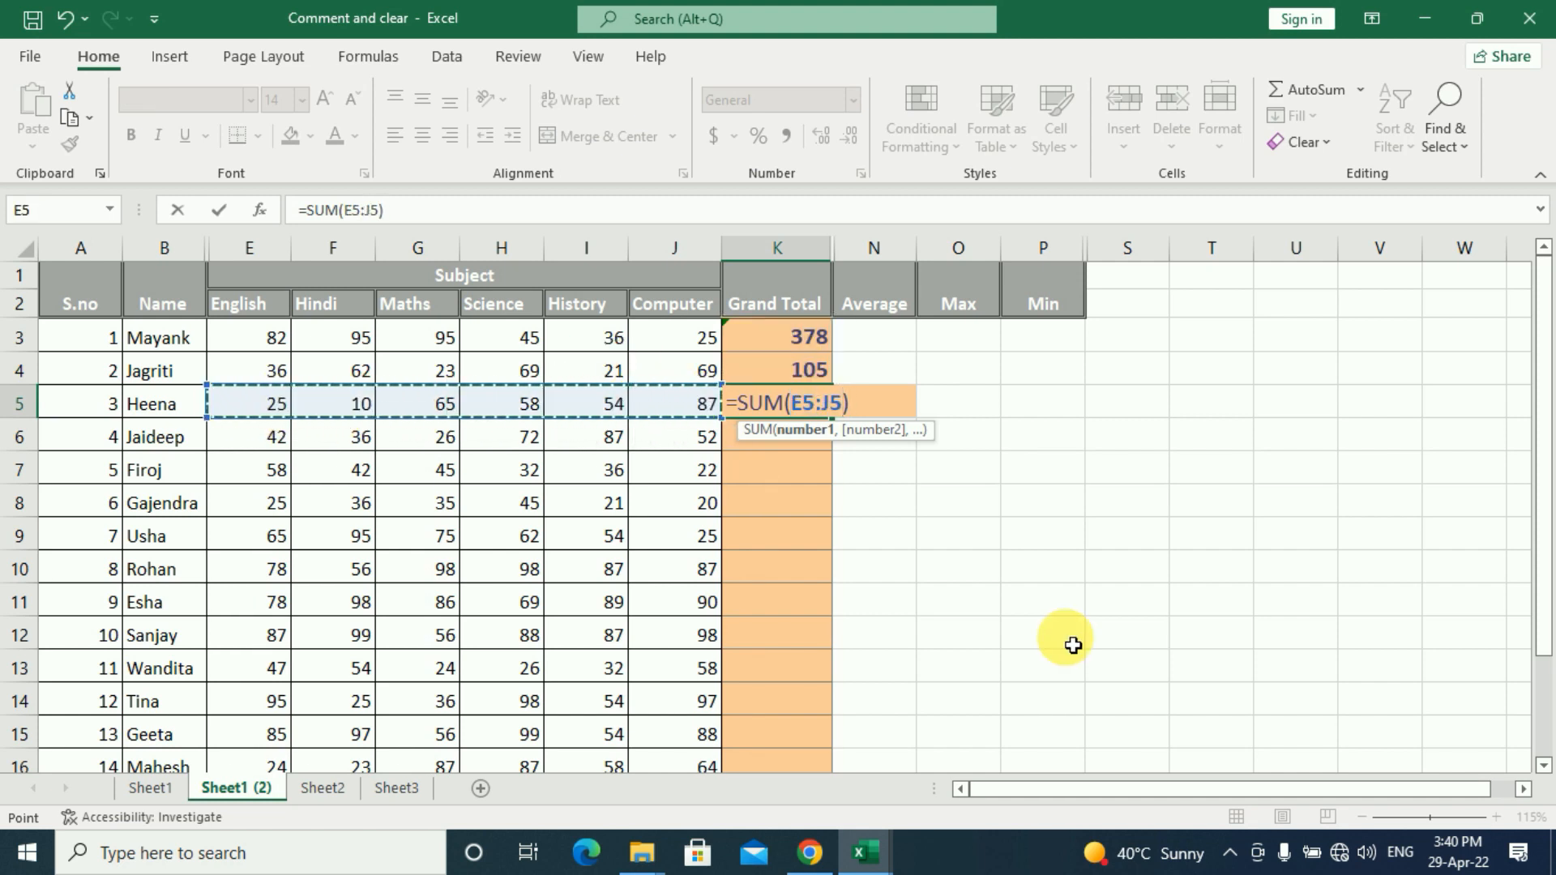
key(Escape)
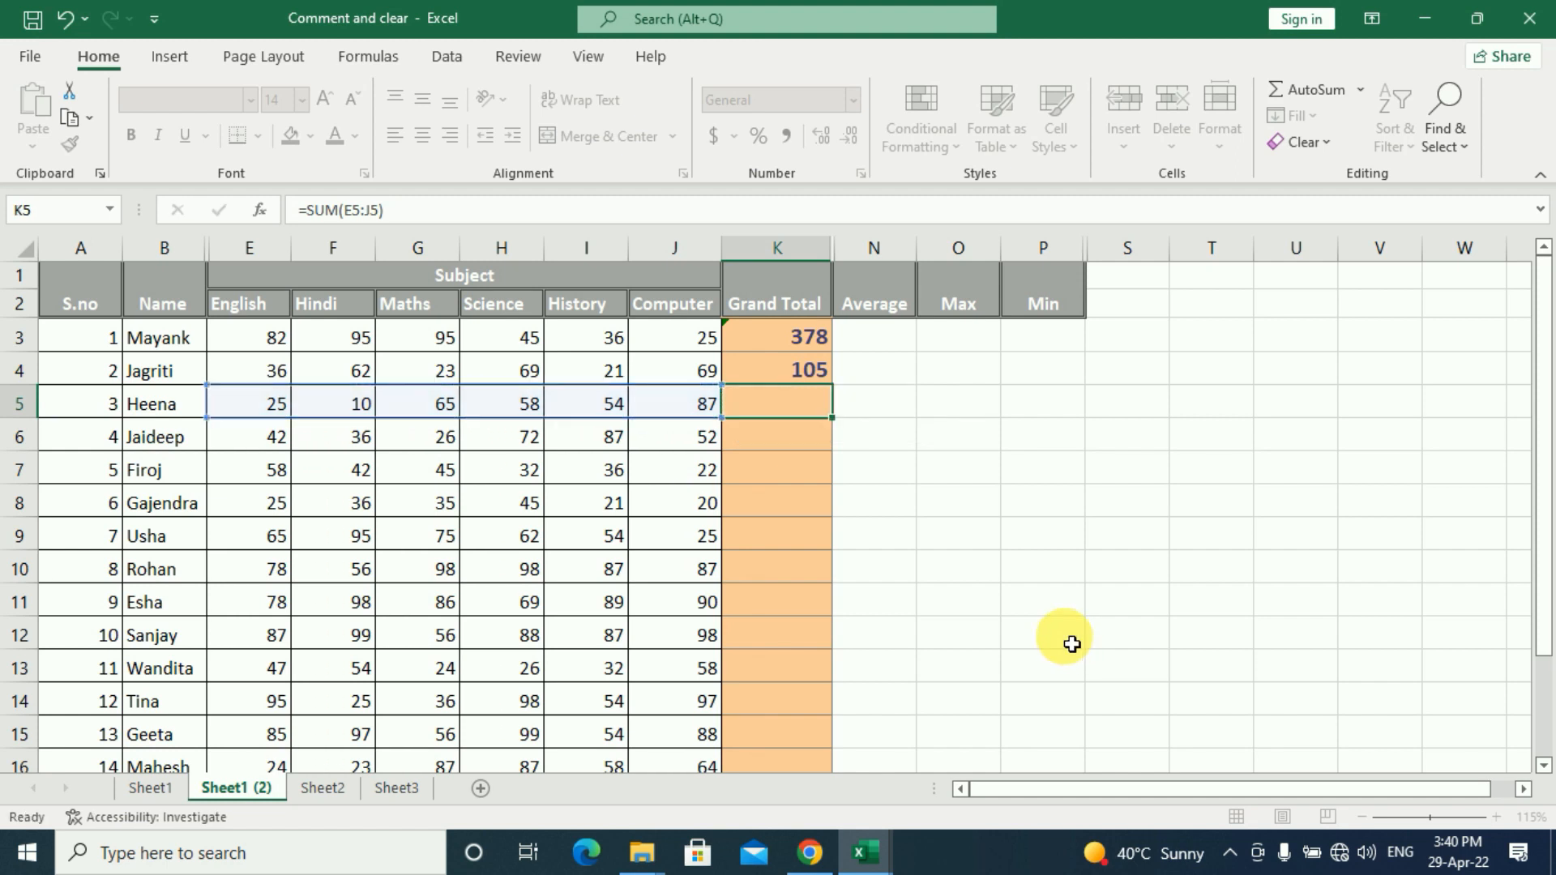
Step: Use AutoSum's Sum function in K5 with the range E5:J5 to total the third student's marks
click(806, 441)
click(808, 403)
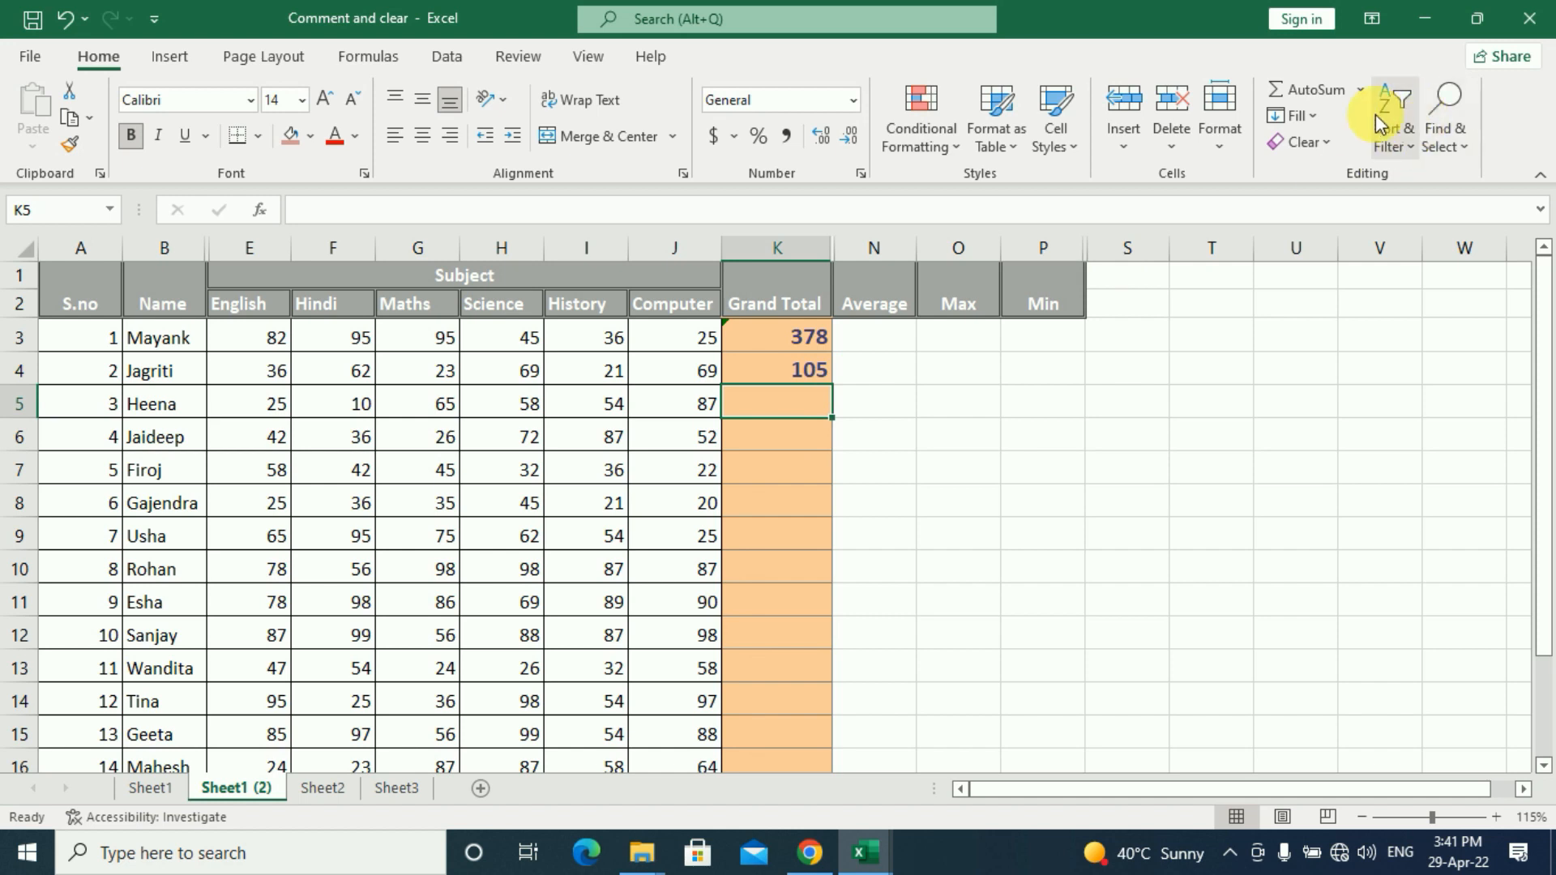
click(1360, 90)
click(1322, 122)
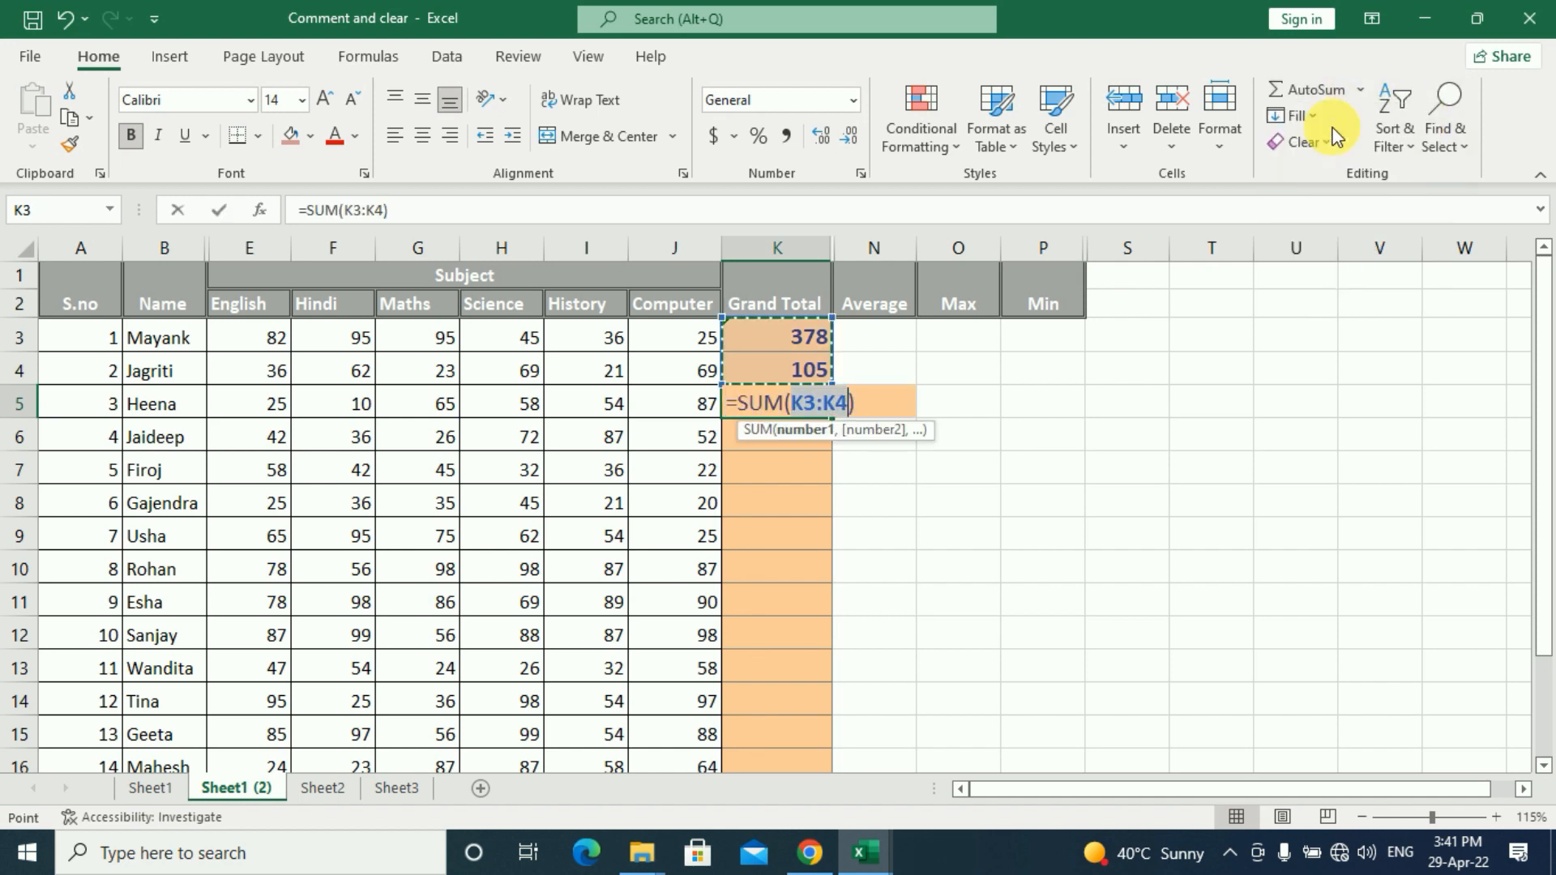
drag(297, 414, 697, 405)
key(Return)
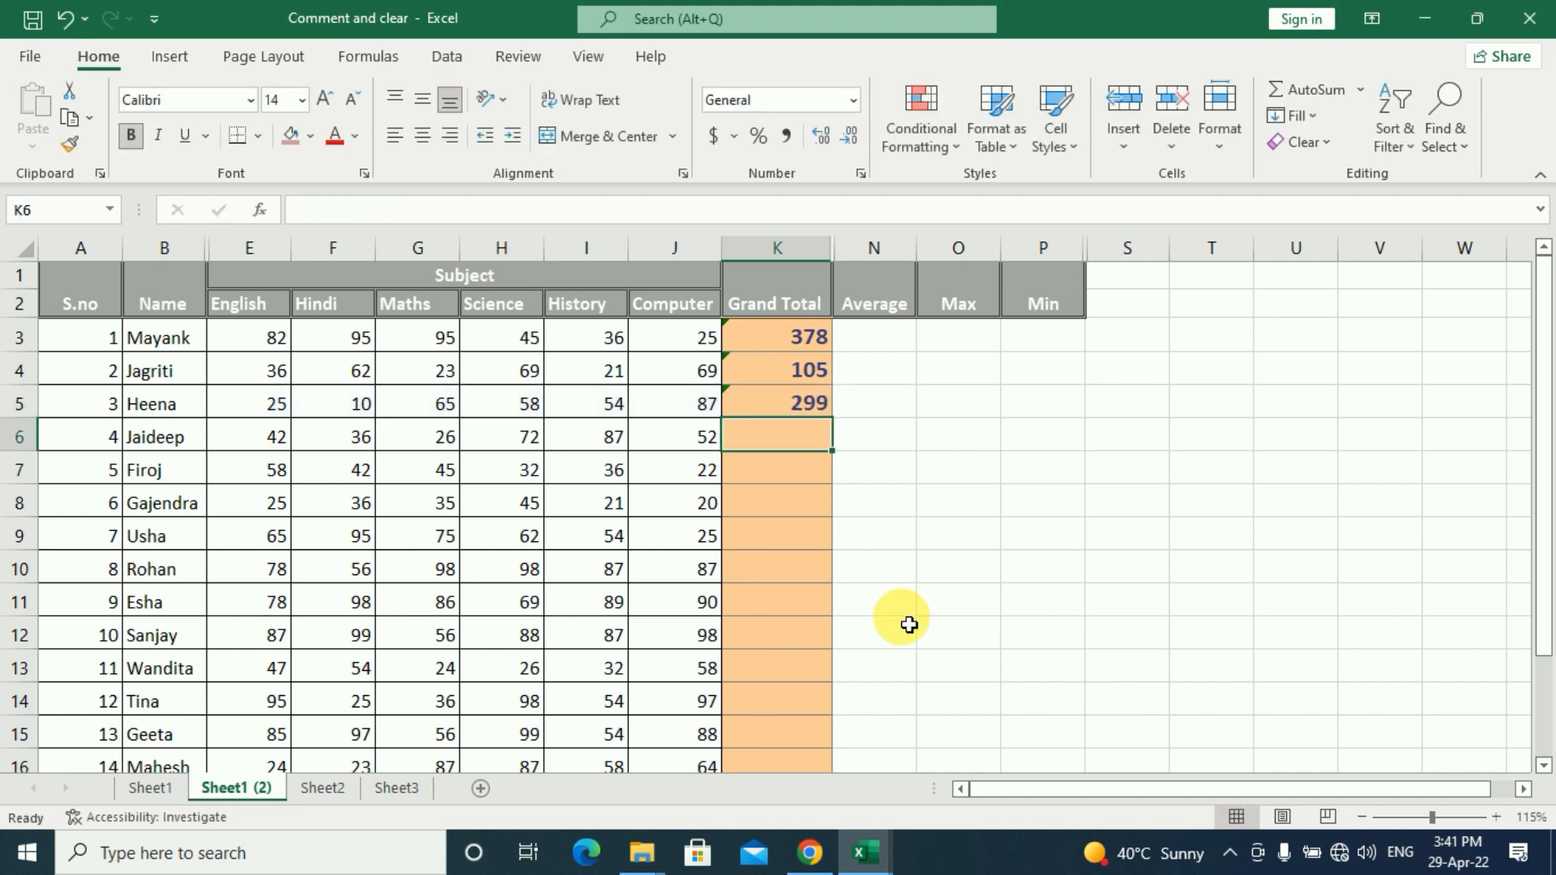
Step: Clear the formulas from Grand Total cells K5 and K3:K4
click(792, 377)
click(797, 414)
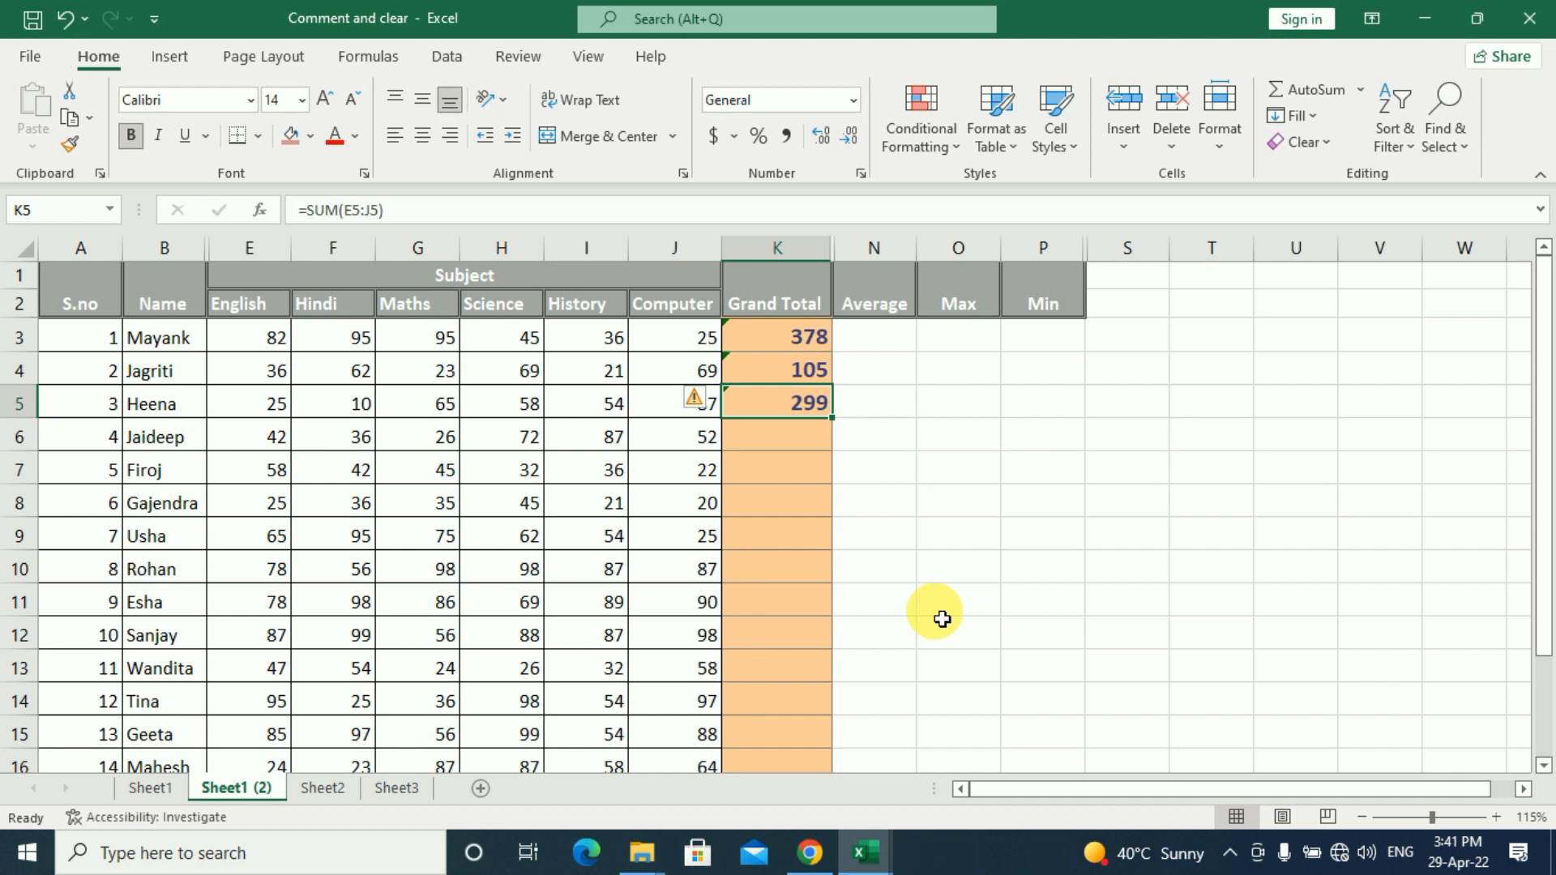
key(Delete)
drag(802, 337, 806, 377)
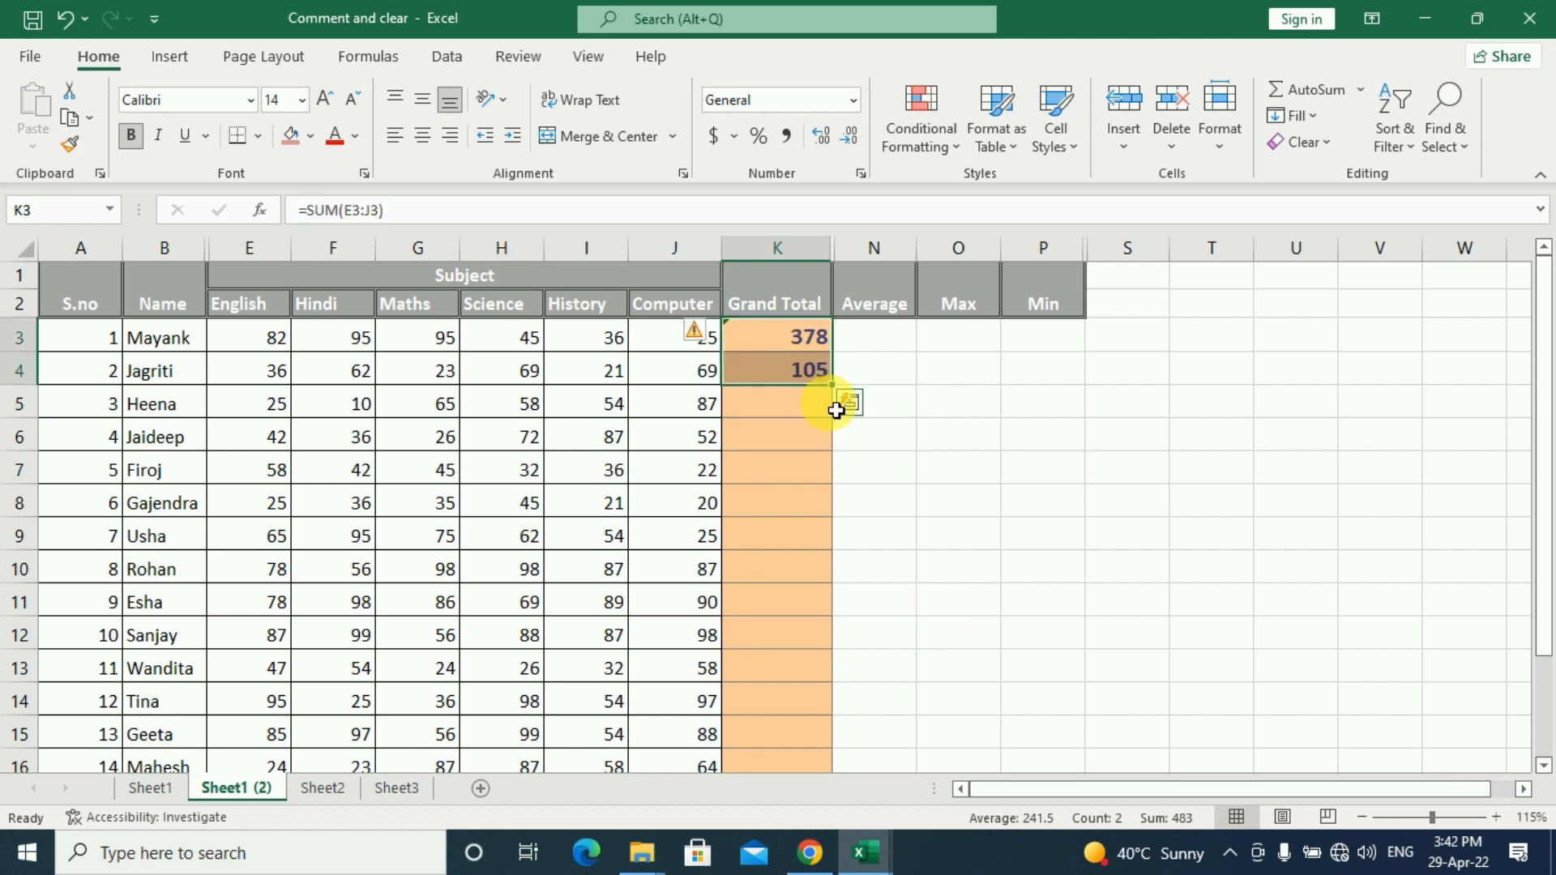
key(Delete)
Step: Use AutoSum's Sum function in K3 and accept the suggested range C3:J3
click(819, 329)
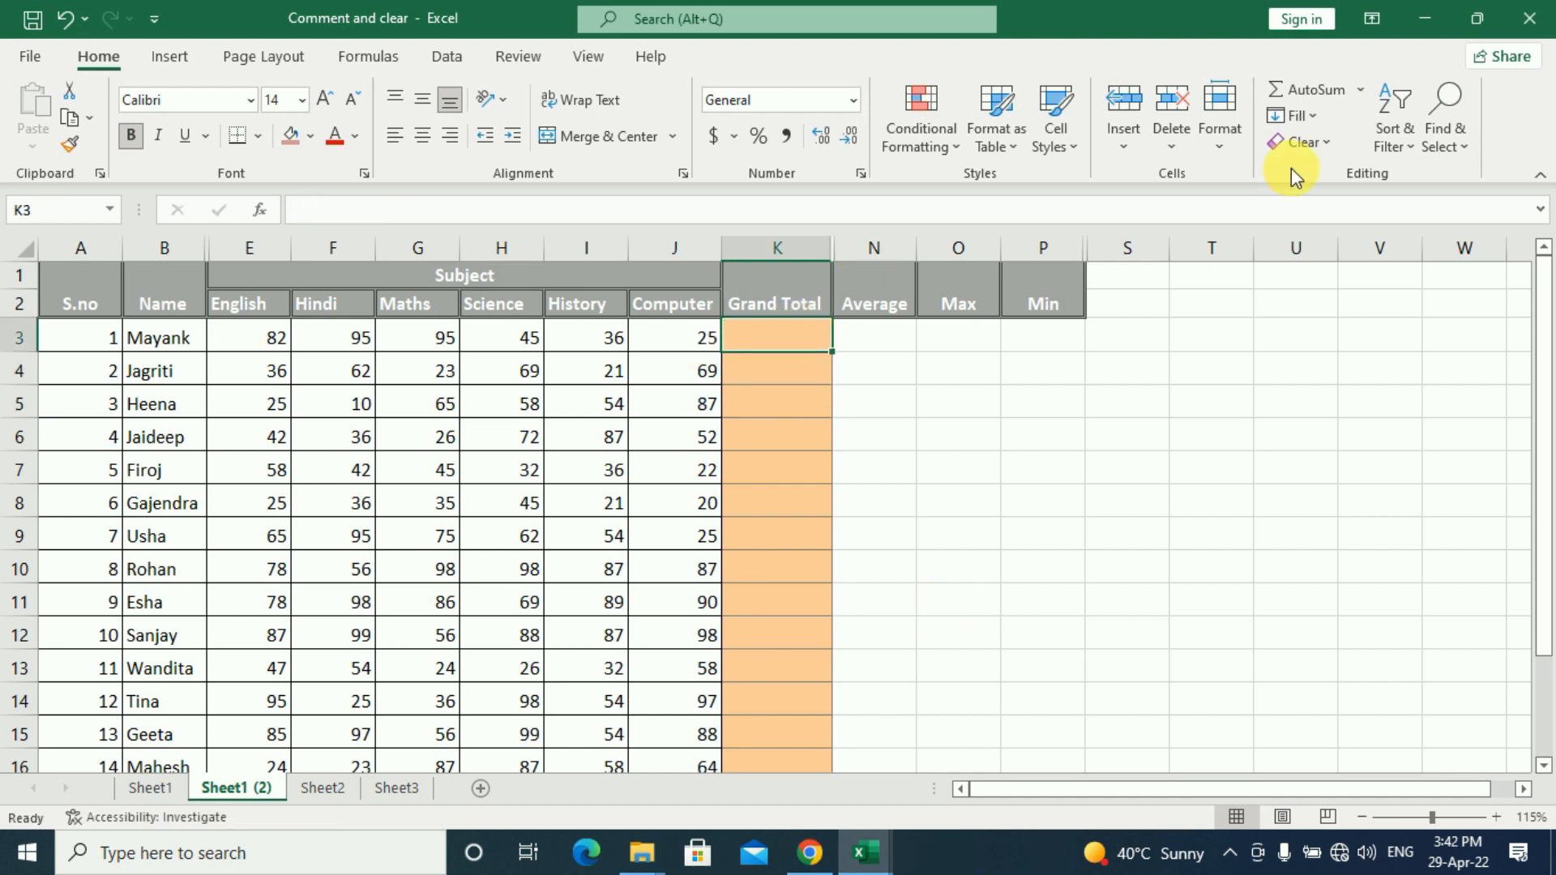
click(1359, 90)
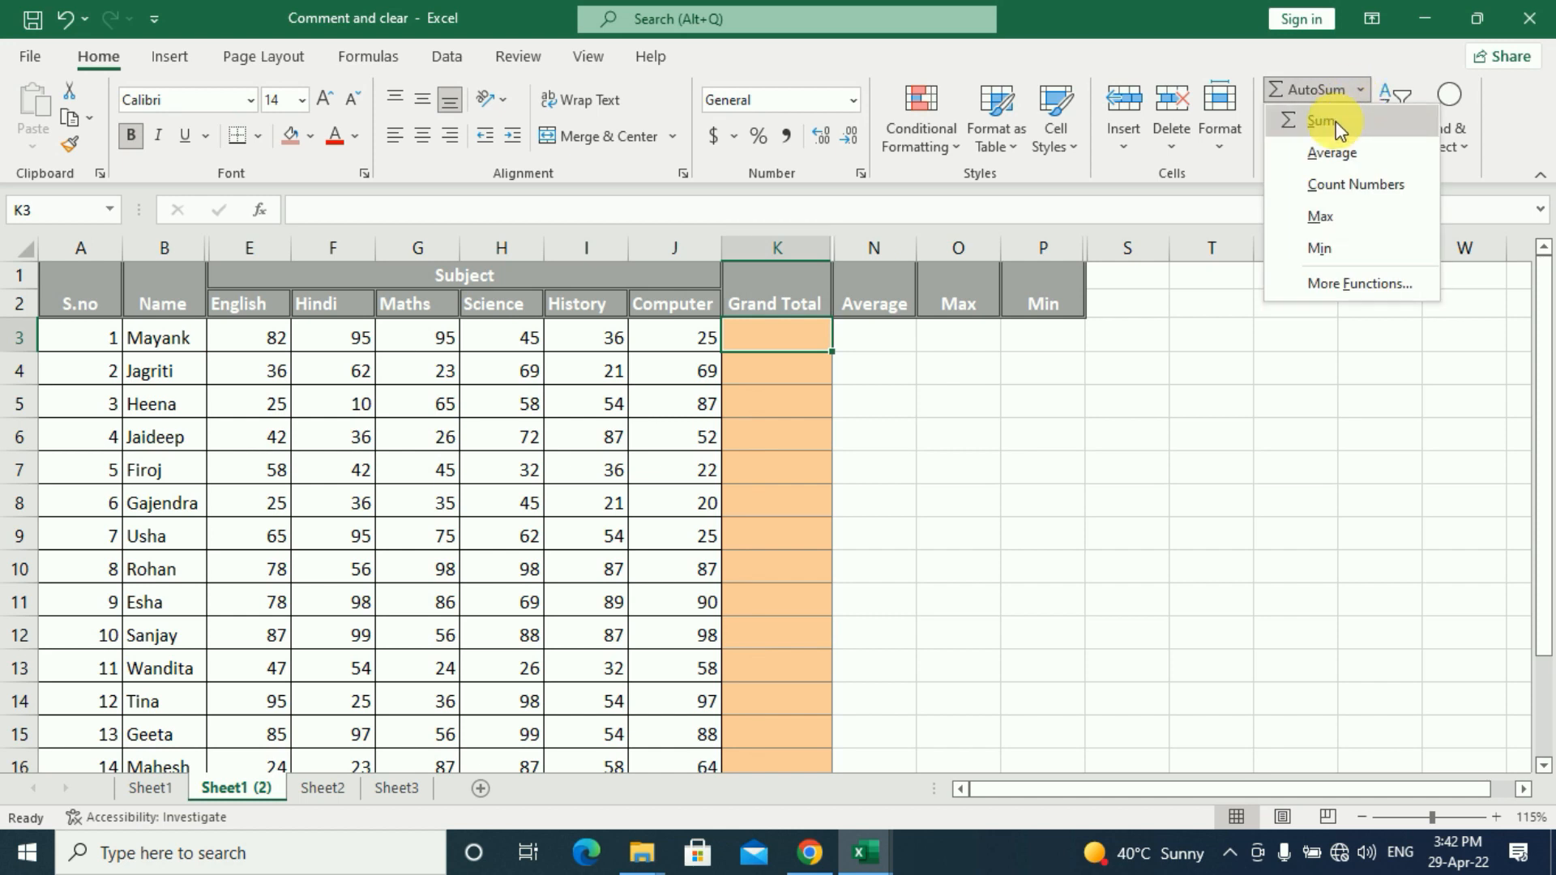
click(1335, 122)
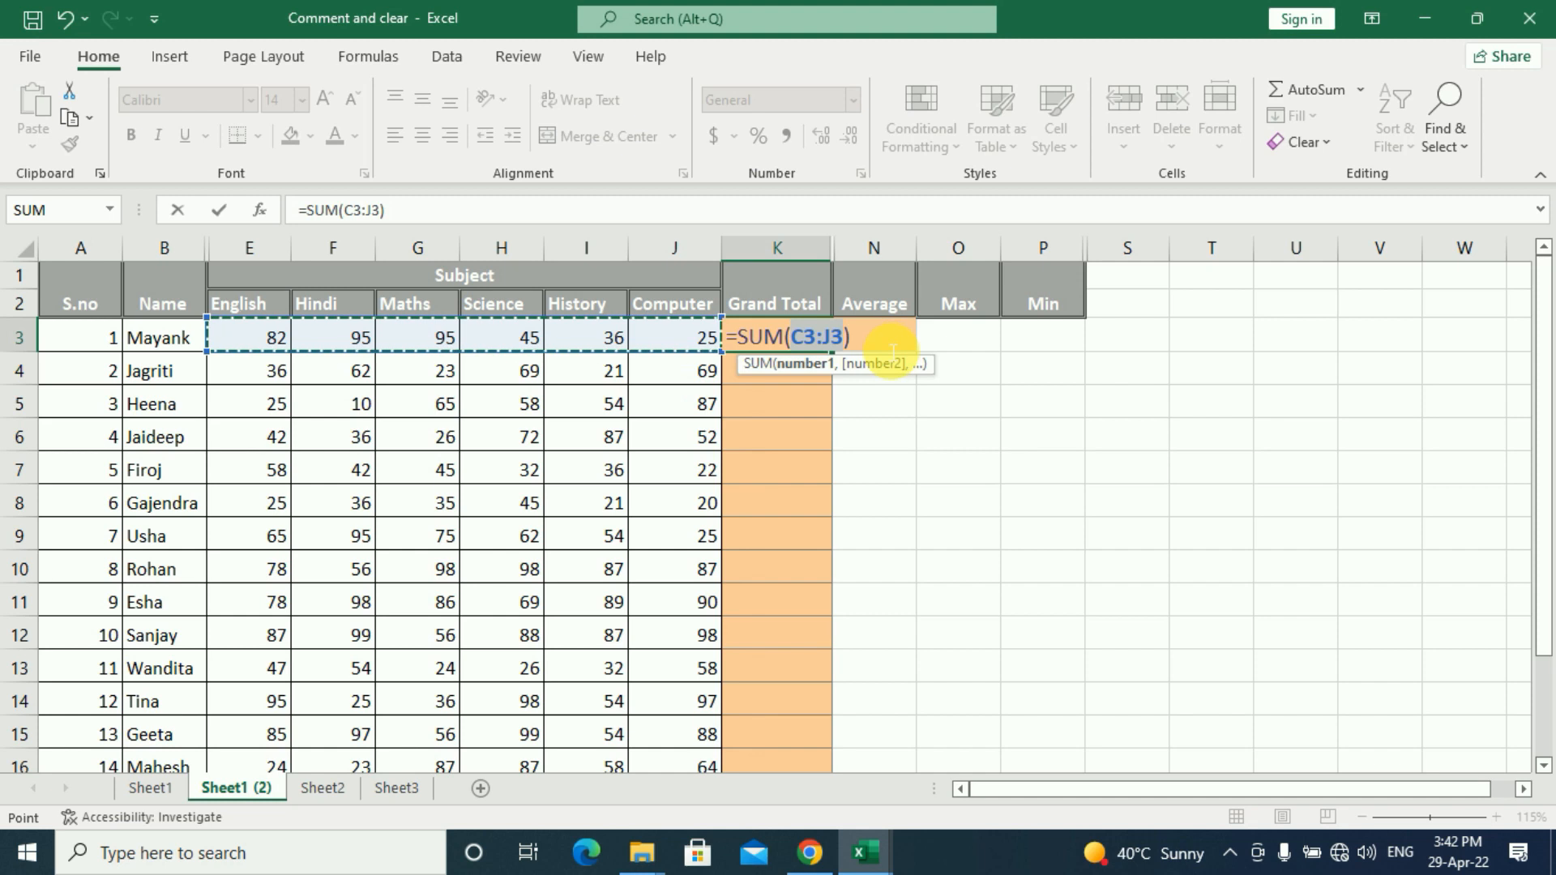
key(Return)
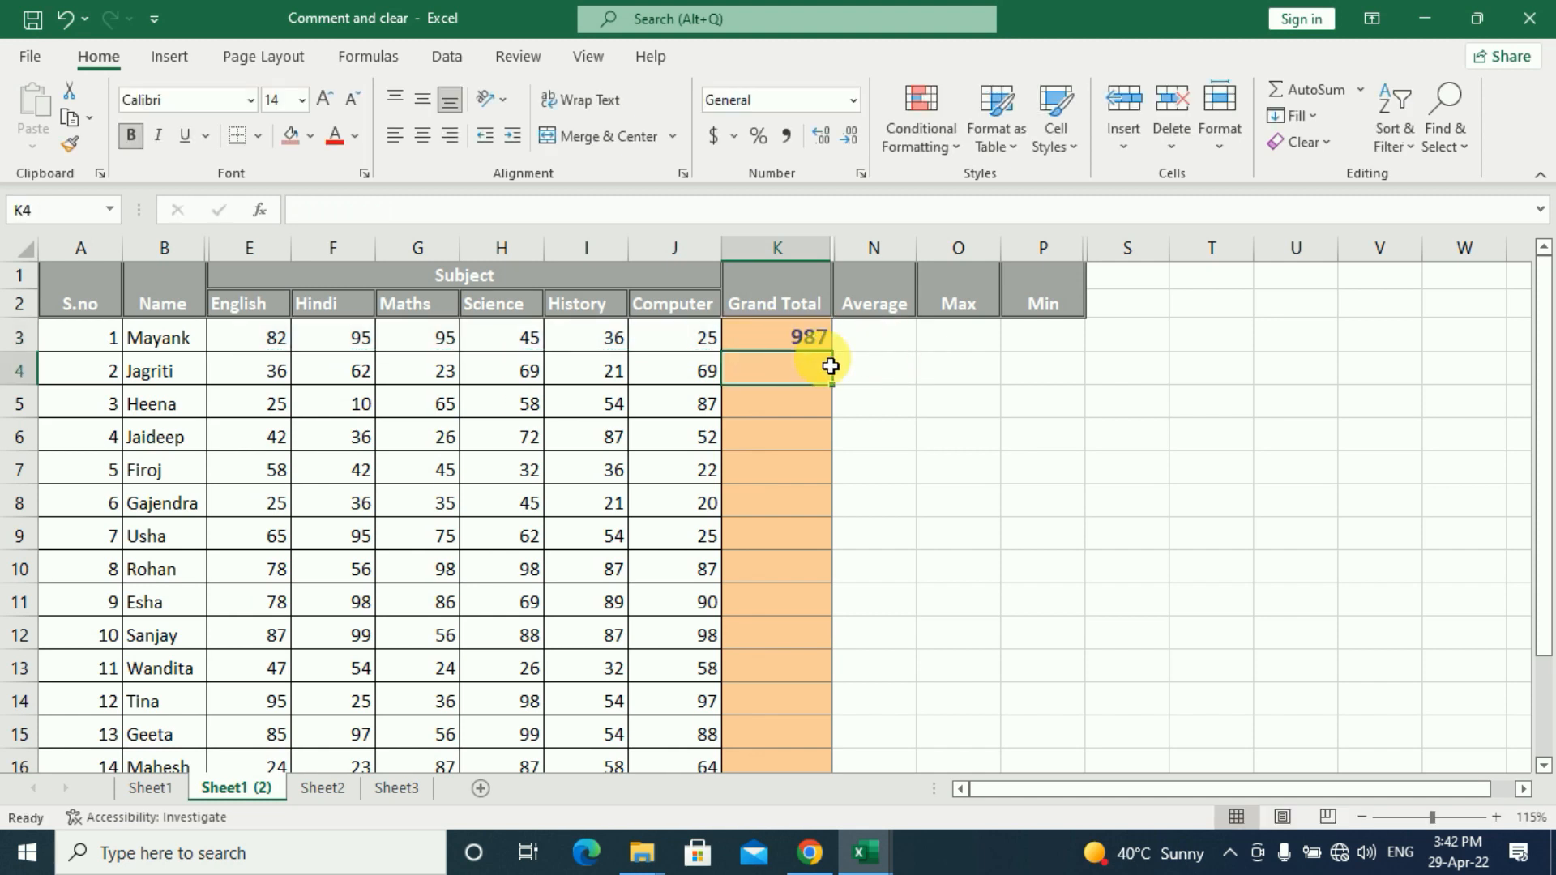
Step: Clear K3 and insert the automatic sum there again, accepting the suggested range C3:J3
click(809, 340)
key(Delete)
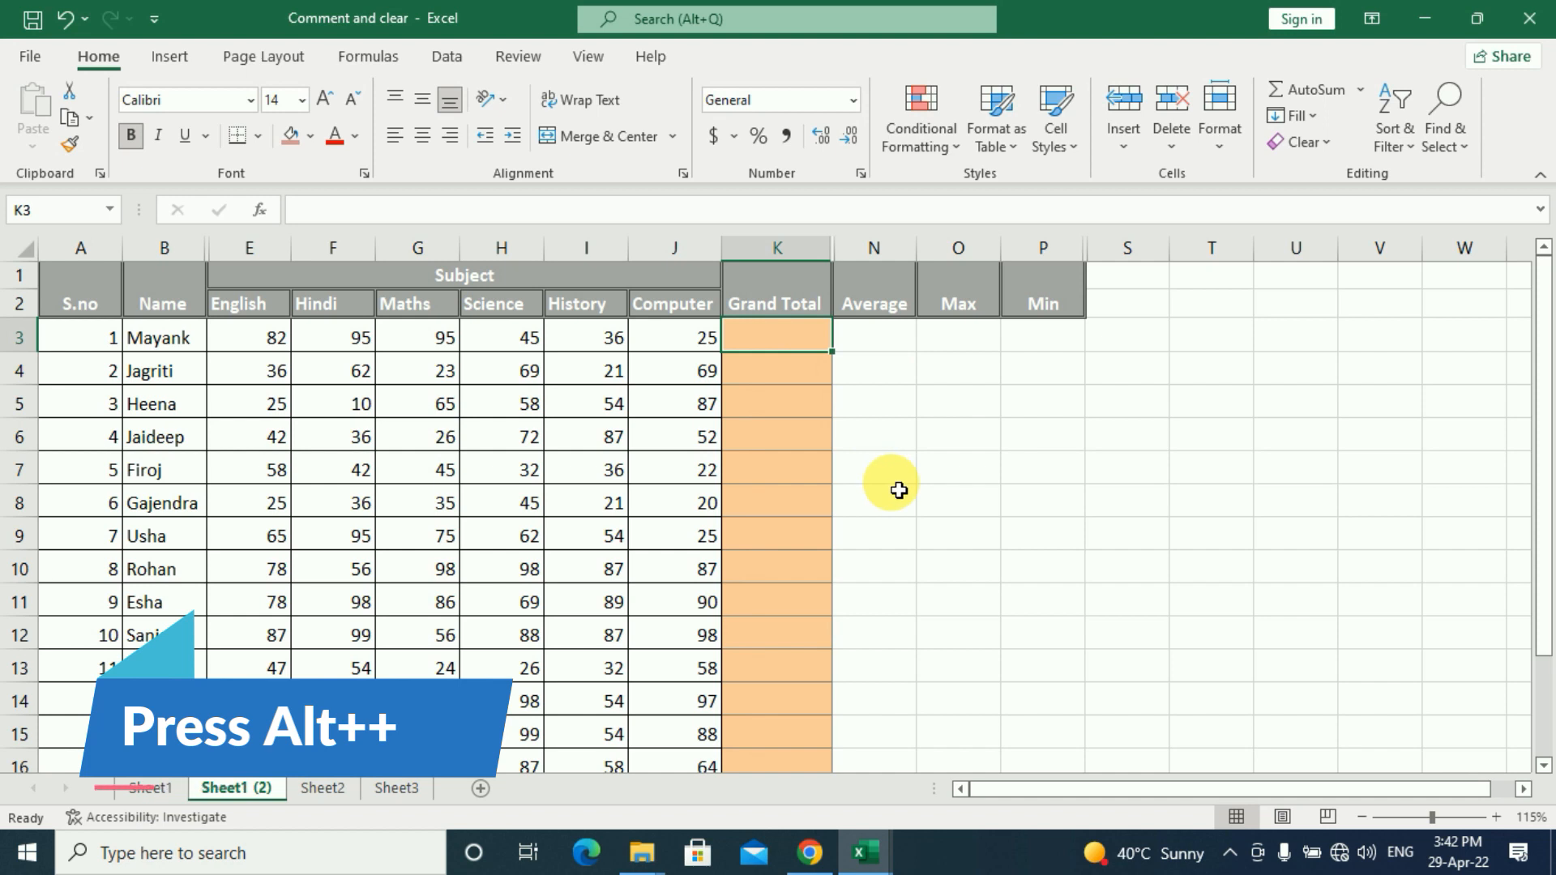
key(alt+equal)
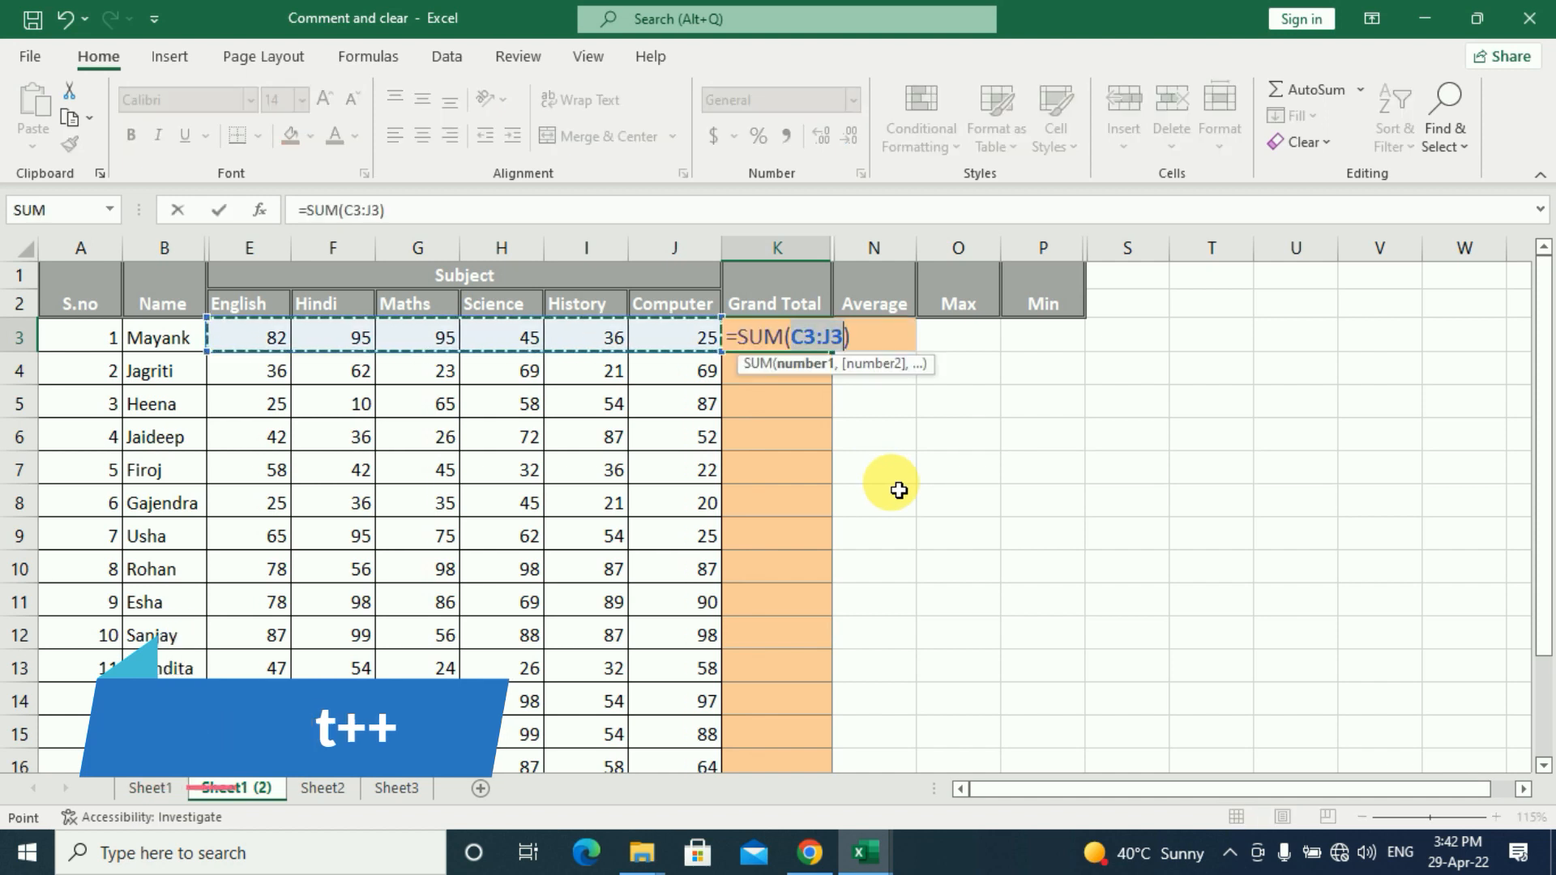
key(Return)
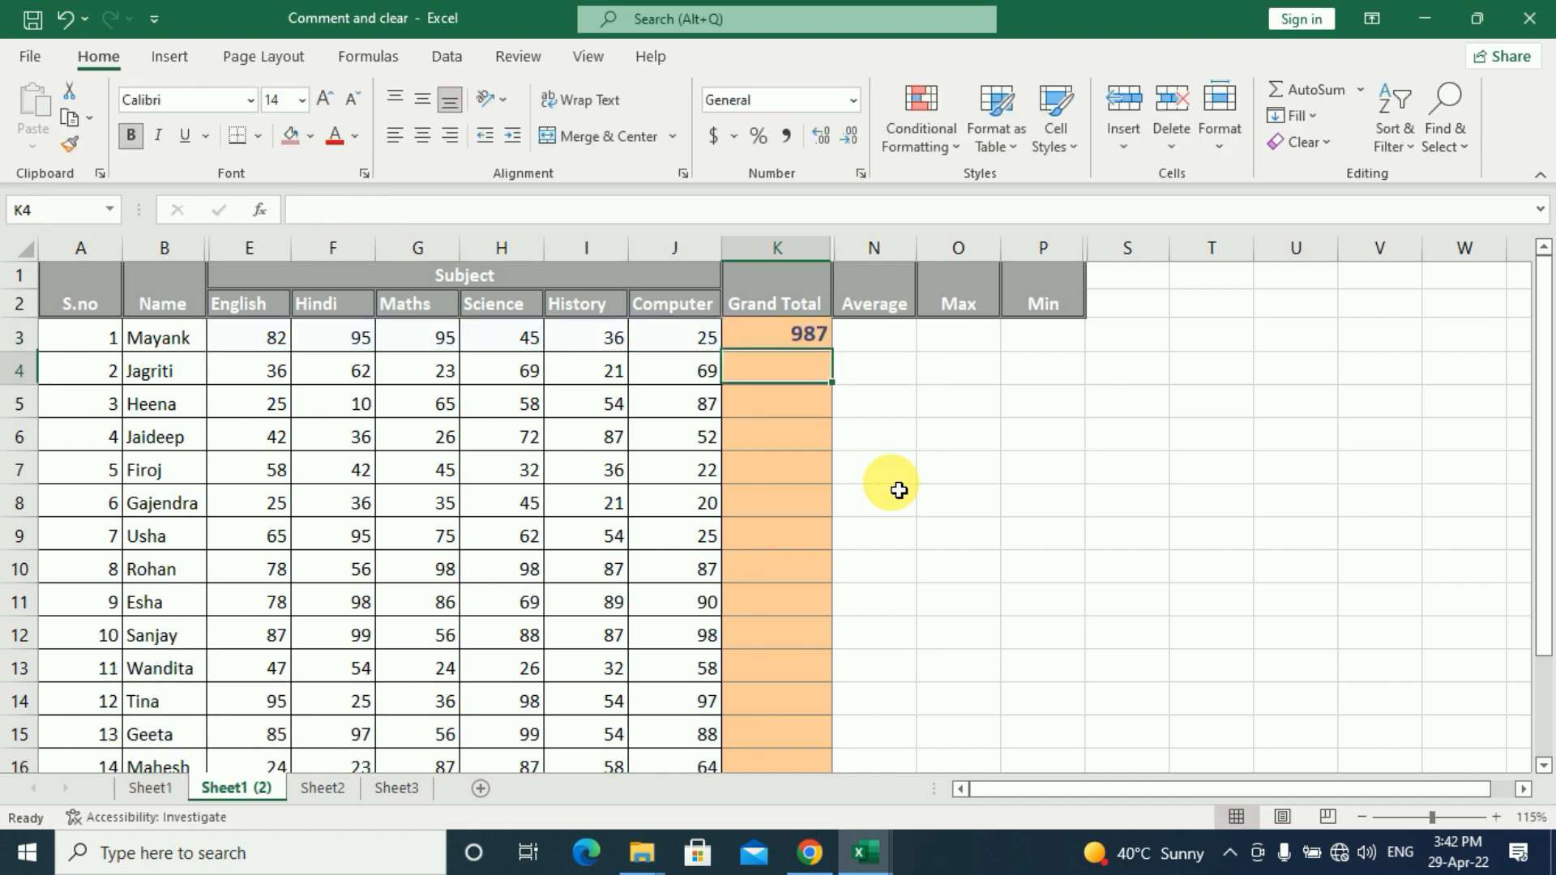